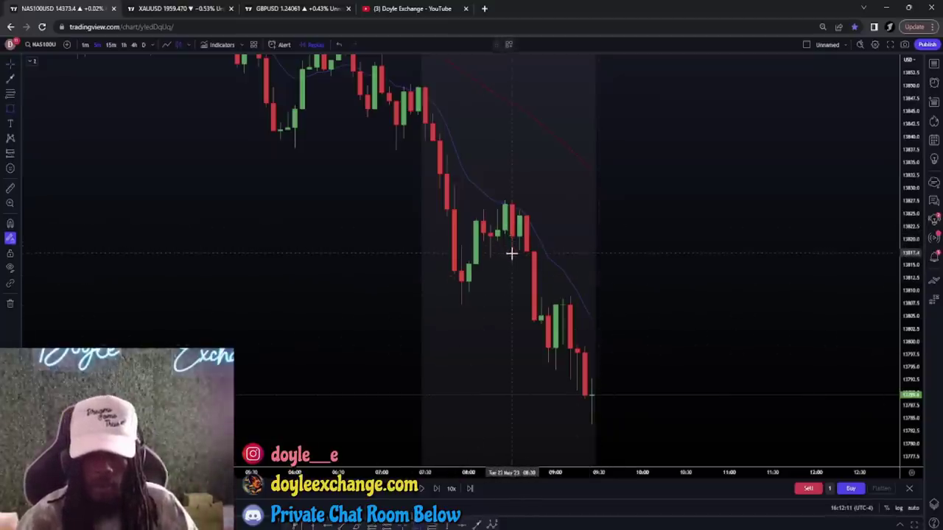
- Draw a rectangle zone from the 08:30 candle to about 10:40, spanning roughly 13818 to 13825.5, and deselect it
{"action": "left_click_drag", "start_coordinate": [511, 251], "coordinate": [699, 209]}
{"action": "left_click", "coordinate": [10, 64]}
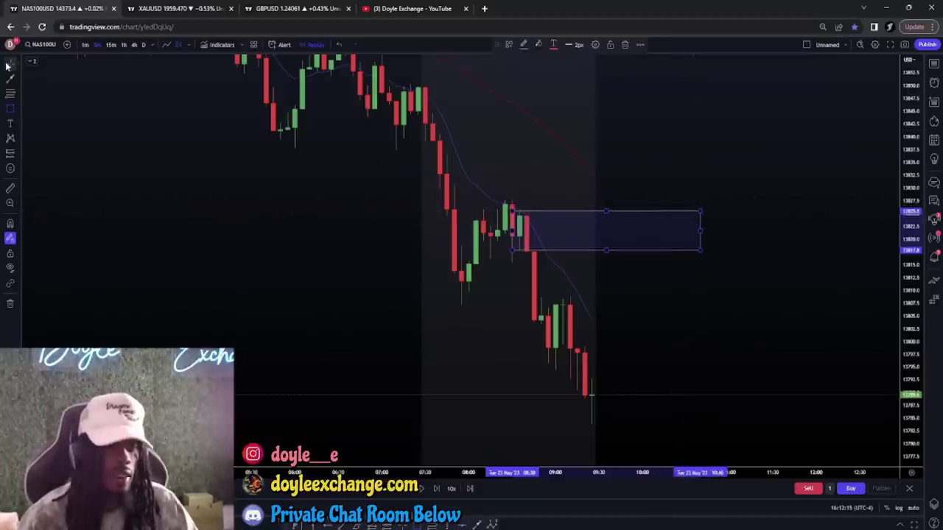
{"action": "left_click", "coordinate": [261, 248]}
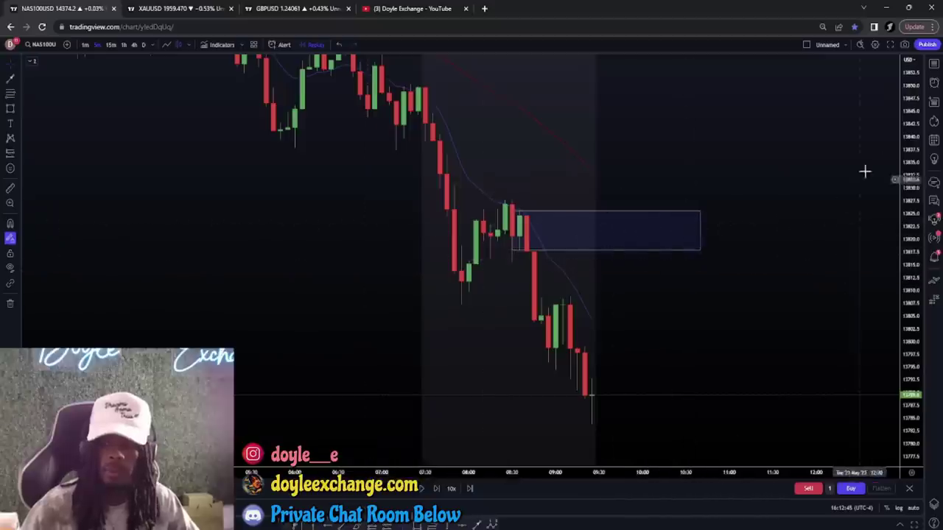
- Brush a circle around the overnight swing high near 13930 and an arrow pointing at it
{"action": "left_click_drag", "start_coordinate": [913, 133], "coordinate": [913, 206]}
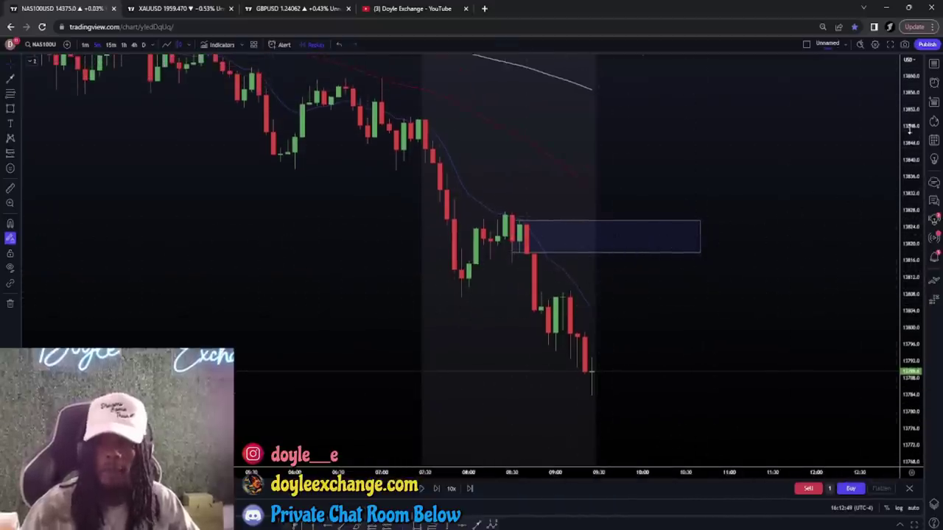
{"action": "scroll", "coordinate": [769, 199], "scroll_direction": "down", "scroll_amount": 4}
{"action": "left_click_drag", "start_coordinate": [698, 150], "coordinate": [688, 292]}
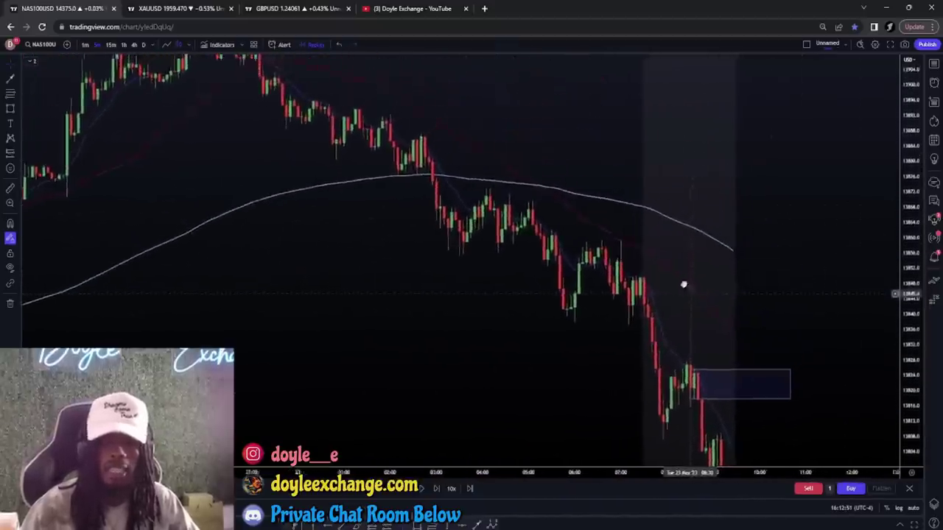
{"action": "left_click_drag", "start_coordinate": [900, 126], "coordinate": [835, 208]}
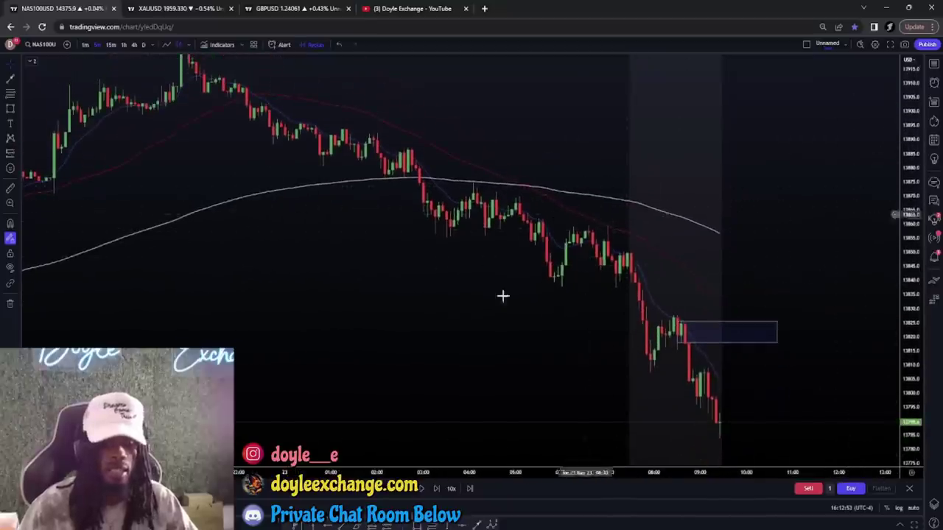
{"action": "scroll", "coordinate": [881, 176], "scroll_direction": "down", "scroll_amount": 4}
{"action": "left_click_drag", "start_coordinate": [679, 227], "coordinate": [645, 279]}
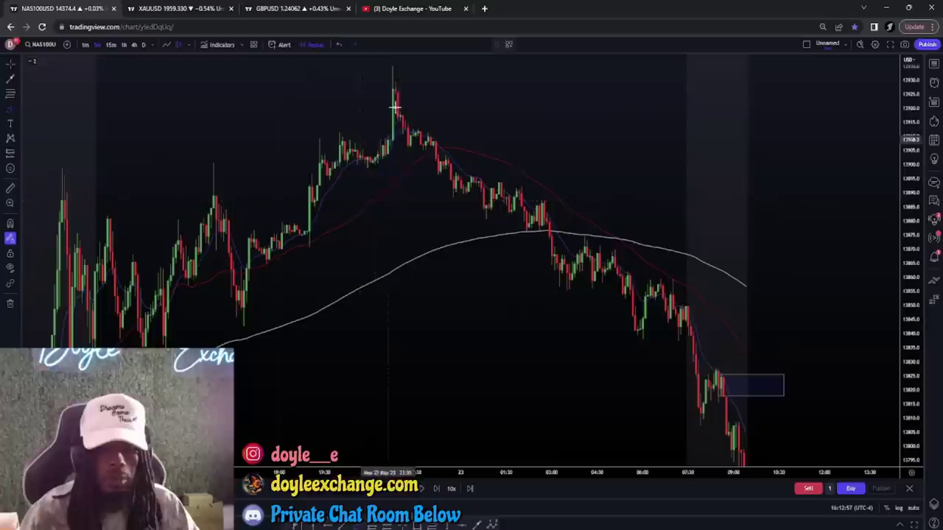
{"action": "mouse_move", "coordinate": [406, 67]}
{"action": "left_mouse_down"}
{"action": "mouse_move", "coordinate": [382, 131]}
{"action": "mouse_move", "coordinate": [398, 69]}
{"action": "left_mouse_up"}
{"action": "mouse_move", "coordinate": [586, 86]}
{"action": "left_mouse_down"}
{"action": "mouse_move", "coordinate": [434, 97]}
{"action": "mouse_move", "coordinate": [485, 68]}
{"action": "mouse_move", "coordinate": [457, 112]}
{"action": "mouse_move", "coordinate": [476, 139]}
{"action": "left_mouse_up"}
- Brush an arrow sloping downward above the decline that follows the swing high, and return to the cursor
{"action": "mouse_move", "coordinate": [534, 160]}
{"action": "left_mouse_down"}
{"action": "mouse_move", "coordinate": [596, 214]}
{"action": "mouse_move", "coordinate": [547, 216]}
{"action": "left_mouse_up"}
{"action": "left_click_drag", "start_coordinate": [598, 169], "coordinate": [602, 221]}
{"action": "left_click", "coordinate": [10, 64]}
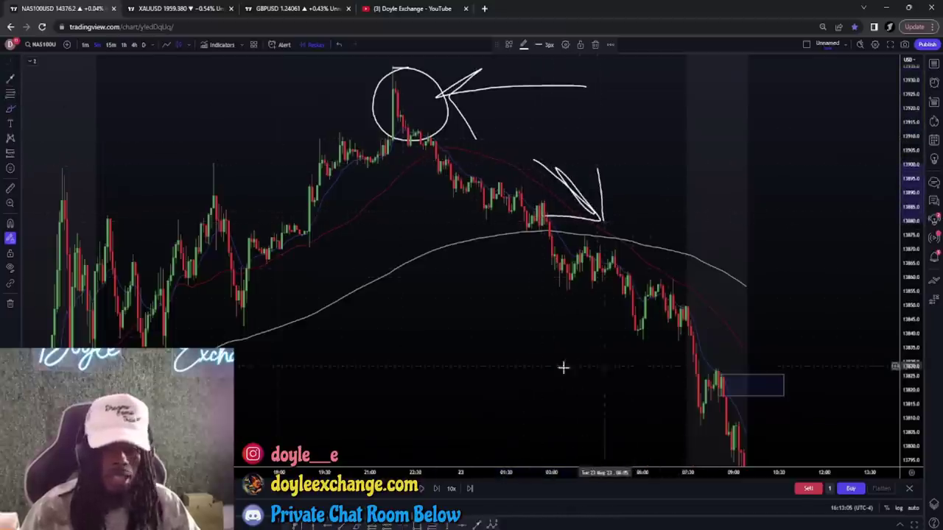
- Undo all the brush annotations around the swing high and the decline, keeping the rectangle zone
{"action": "left_click_drag", "start_coordinate": [555, 369], "coordinate": [536, 348]}
{"action": "left_click_drag", "start_coordinate": [910, 189], "coordinate": [910, 254]}
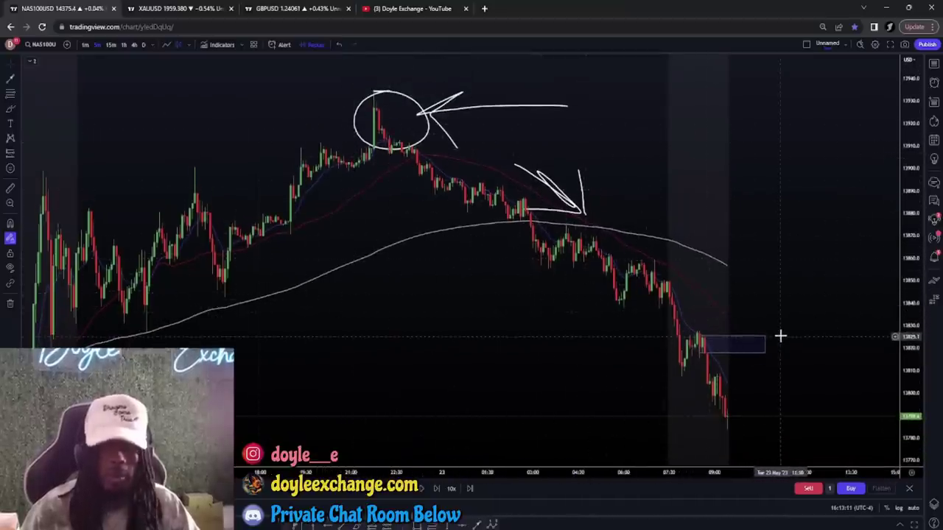
{"action": "scroll", "coordinate": [811, 288], "scroll_direction": "up", "scroll_amount": 1}
{"action": "scroll", "coordinate": [811, 288], "scroll_direction": "up", "scroll_amount": 1}
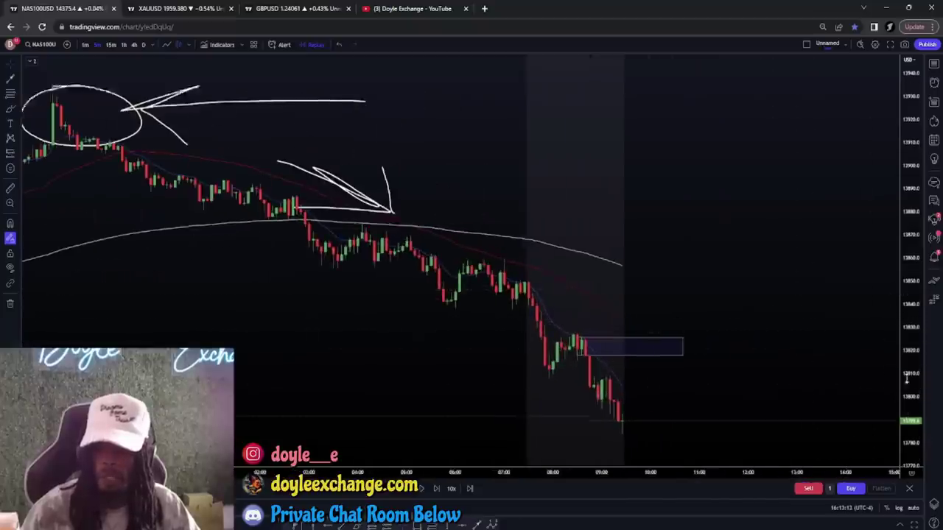
{"action": "left_click", "coordinate": [339, 42]}
{"action": "left_click", "coordinate": [340, 42]}
{"action": "left_click", "coordinate": [339, 42]}
{"action": "left_click", "coordinate": [339, 42]}
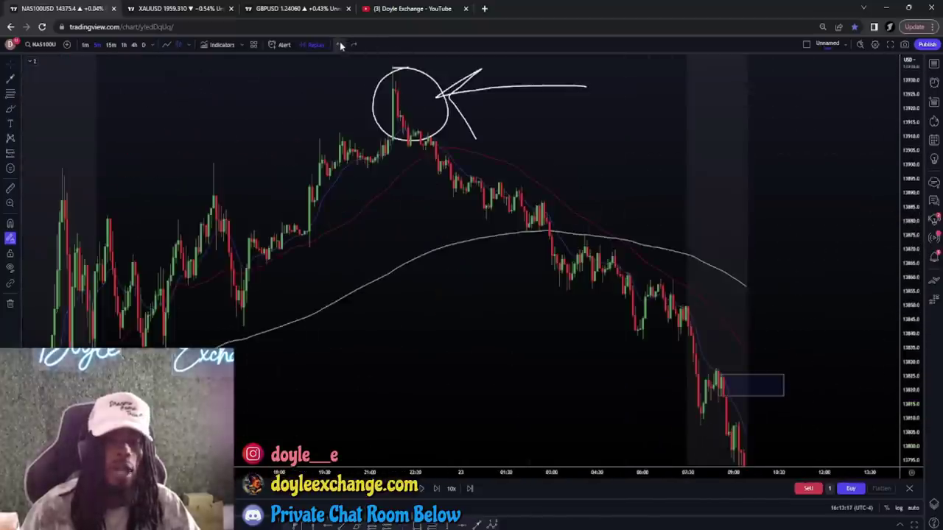
{"action": "left_click", "coordinate": [340, 42]}
{"action": "left_click", "coordinate": [339, 42]}
{"action": "left_click_drag", "start_coordinate": [564, 364], "coordinate": [520, 324]}
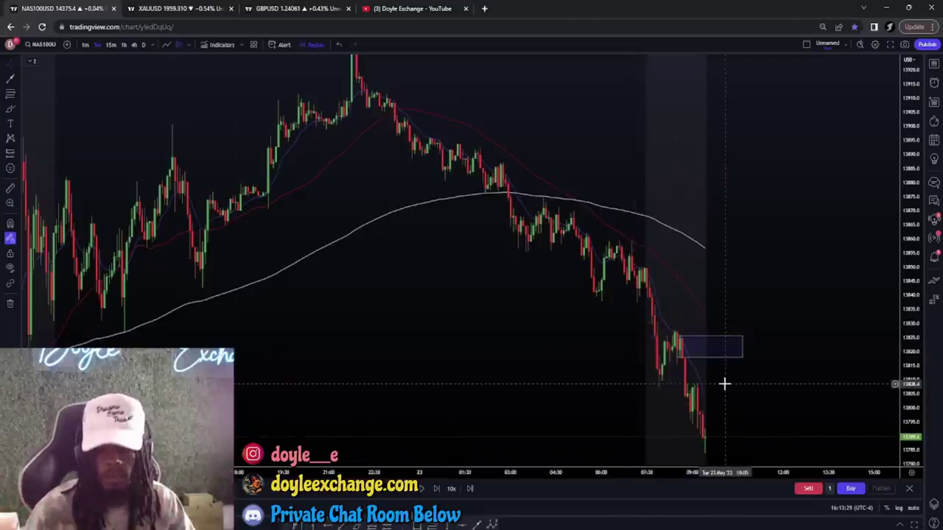
{"action": "scroll", "coordinate": [774, 410], "scroll_direction": "up", "scroll_amount": 5}
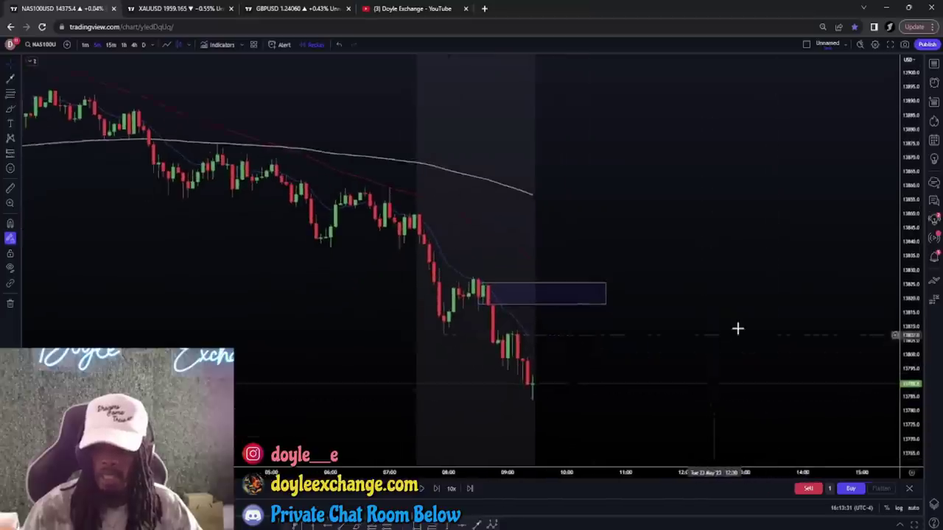
{"action": "left_click_drag", "start_coordinate": [916, 402], "coordinate": [894, 280]}
{"action": "left_click_drag", "start_coordinate": [703, 360], "coordinate": [730, 313]}
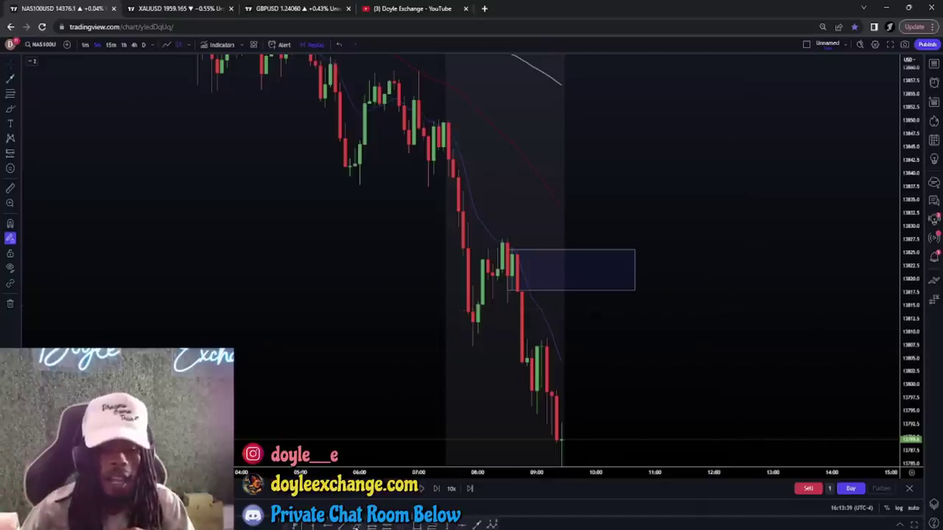
{"action": "left_click", "coordinate": [476, 525]}
{"action": "left_click", "coordinate": [576, 146]}
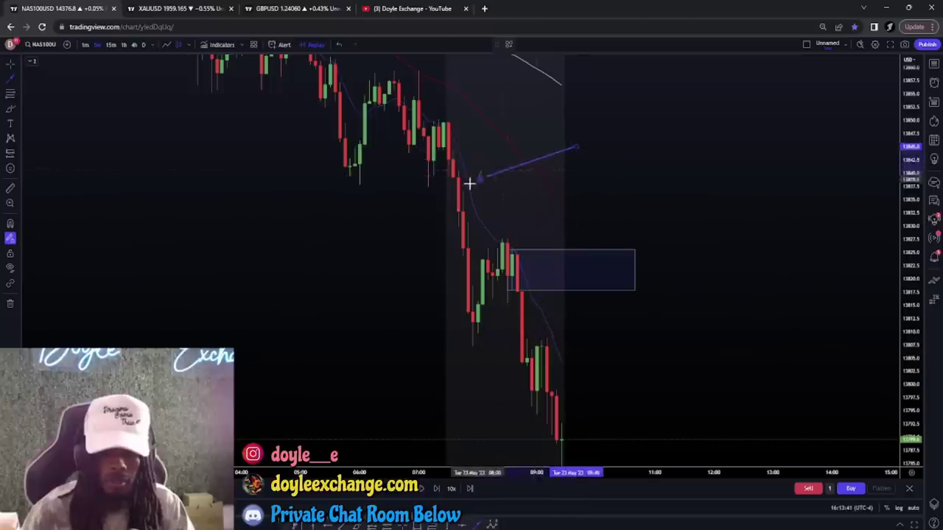
{"action": "key", "text": "Escape"}
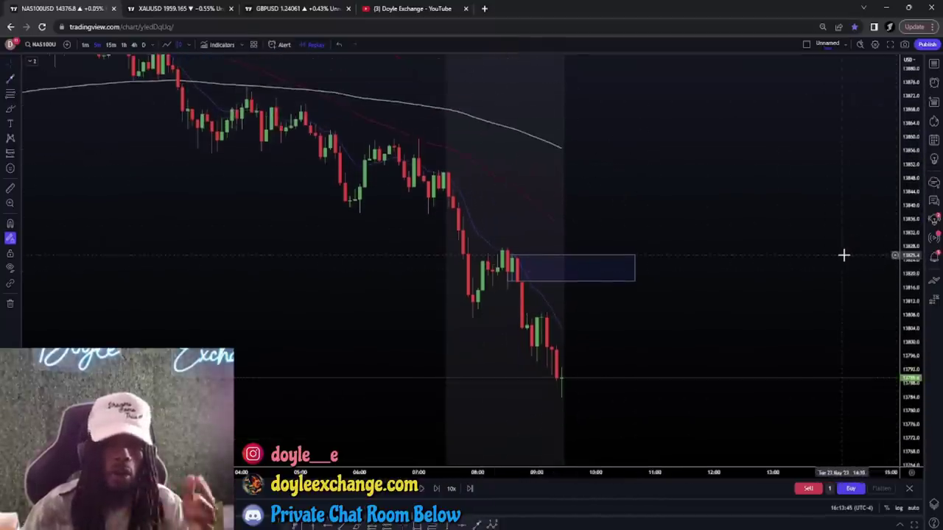
- Step the NAS100USD bar replay forward four times, up to the 09:40 candle, as price reaches the rectangle zone
{"action": "left_click_drag", "start_coordinate": [907, 353], "coordinate": [903, 227]}
{"action": "left_click_drag", "start_coordinate": [812, 320], "coordinate": [804, 290]}
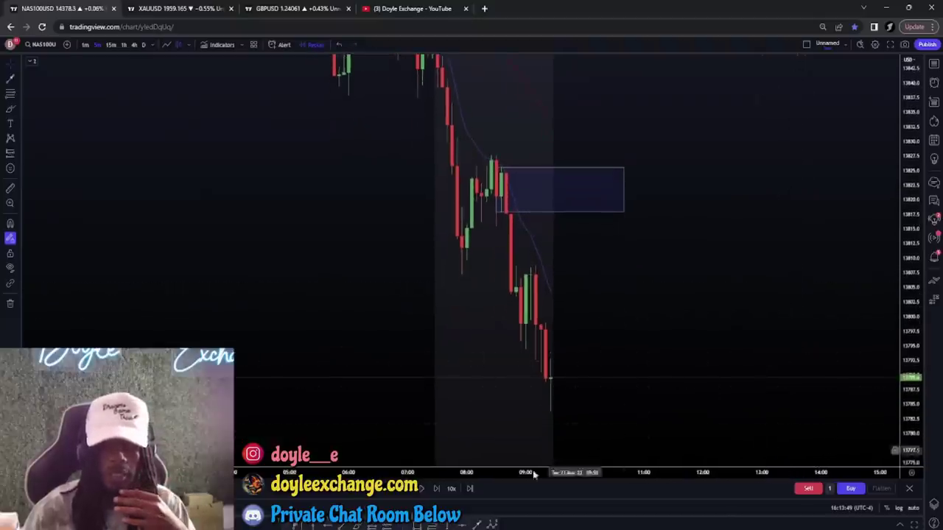
{"action": "left_click", "coordinate": [436, 488]}
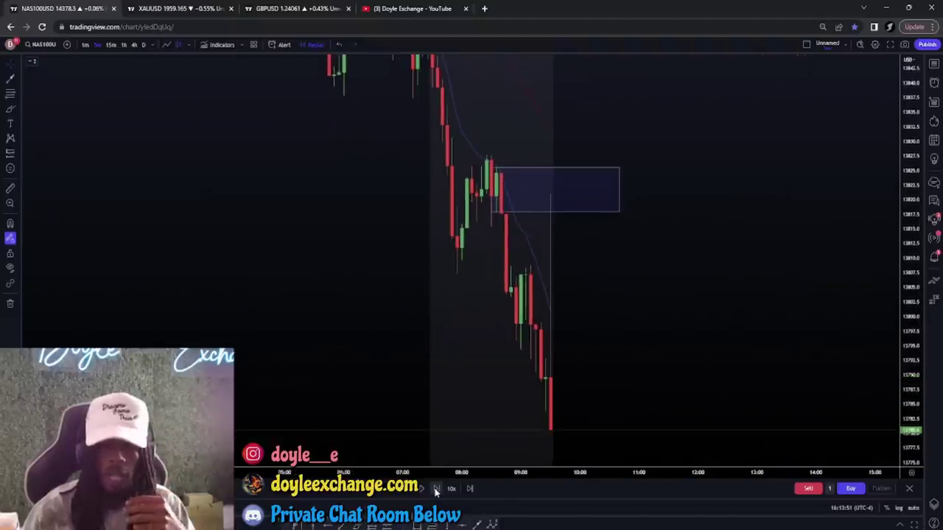
{"action": "left_click", "coordinate": [436, 488]}
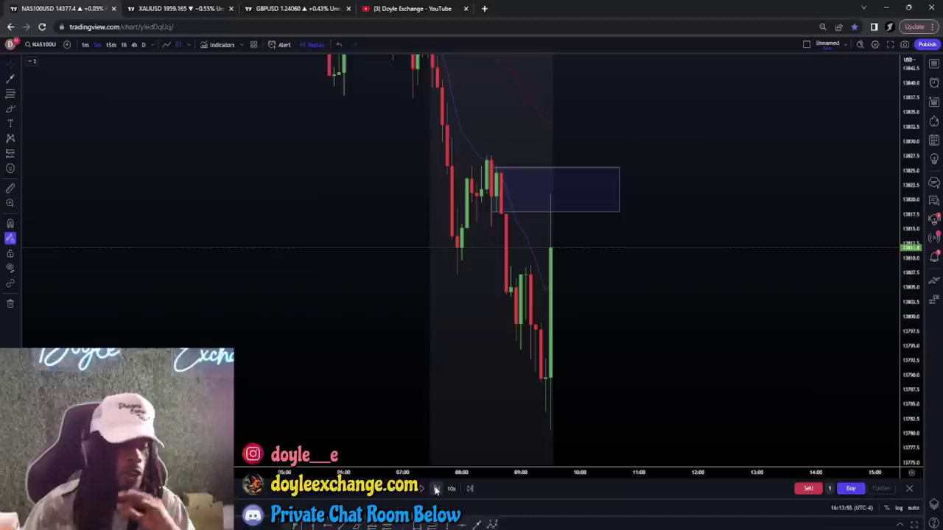
{"action": "left_click", "coordinate": [436, 488]}
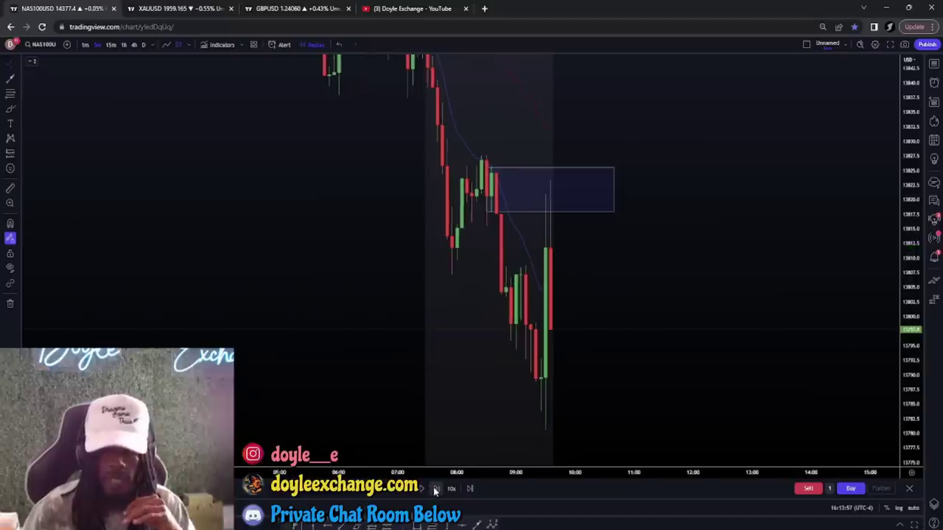
{"action": "left_click", "coordinate": [436, 489]}
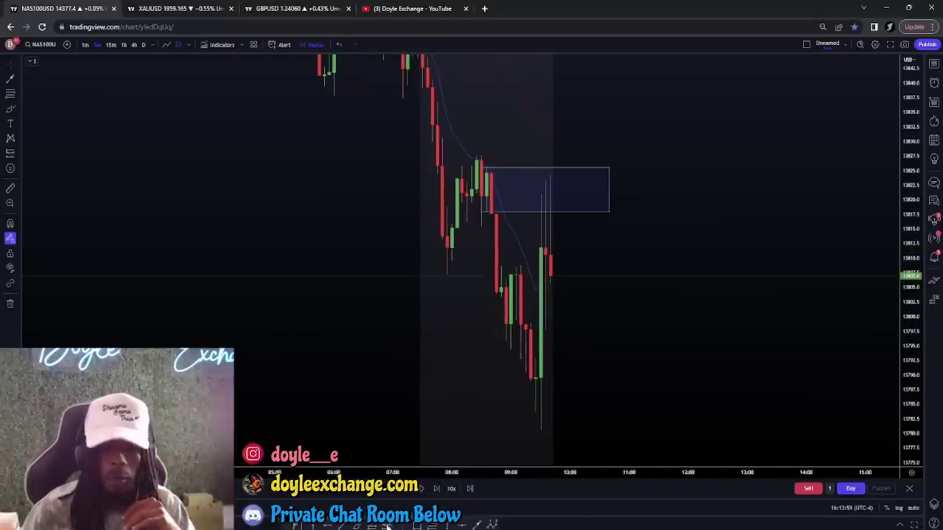
- Place a short position at 13805.6 on the 09:25 candle, with the stop at 13825.6 and the target at 13785.1
{"action": "left_click", "coordinate": [536, 283]}
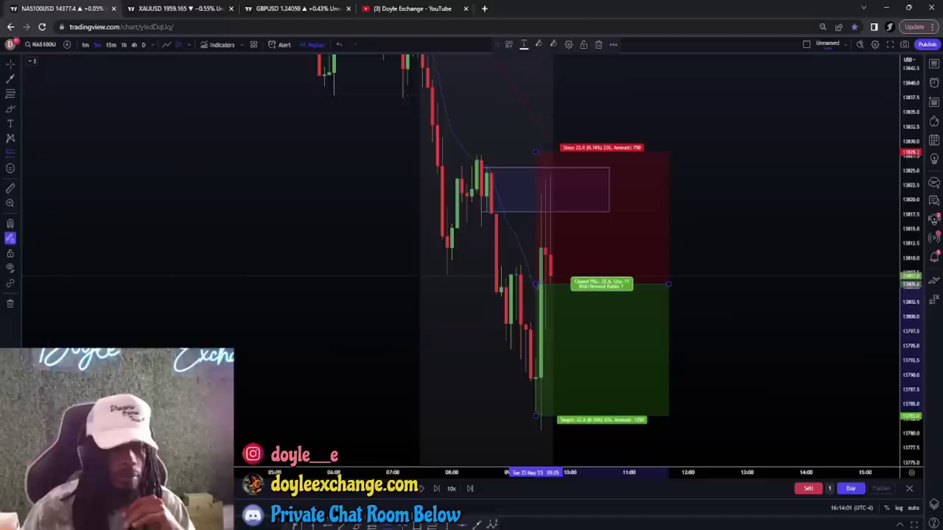
{"action": "left_click_drag", "start_coordinate": [535, 153], "coordinate": [536, 166]}
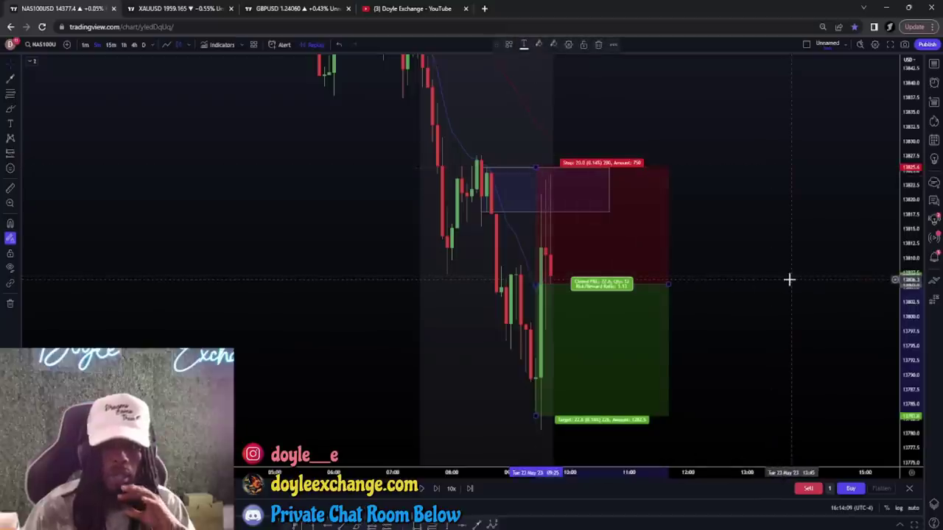
{"action": "left_click_drag", "start_coordinate": [917, 228], "coordinate": [913, 269]}
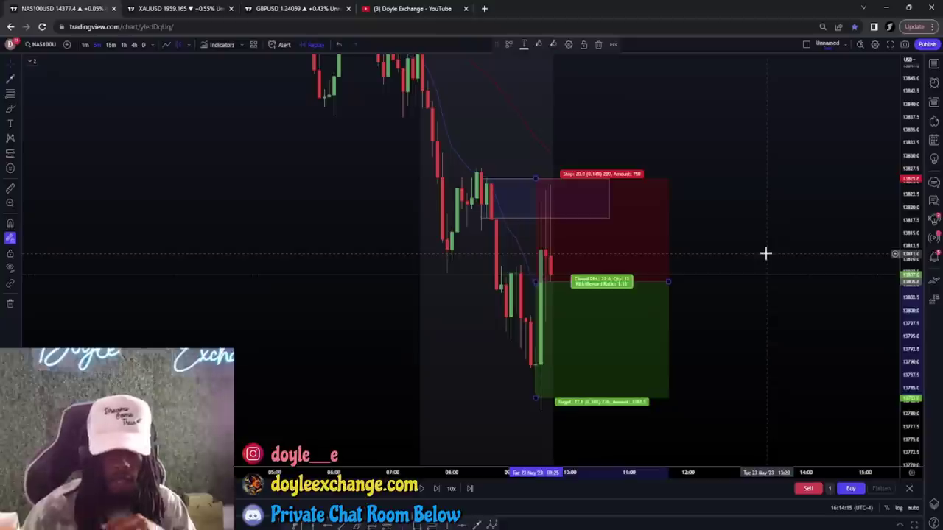
{"action": "left_click_drag", "start_coordinate": [534, 398], "coordinate": [536, 387]}
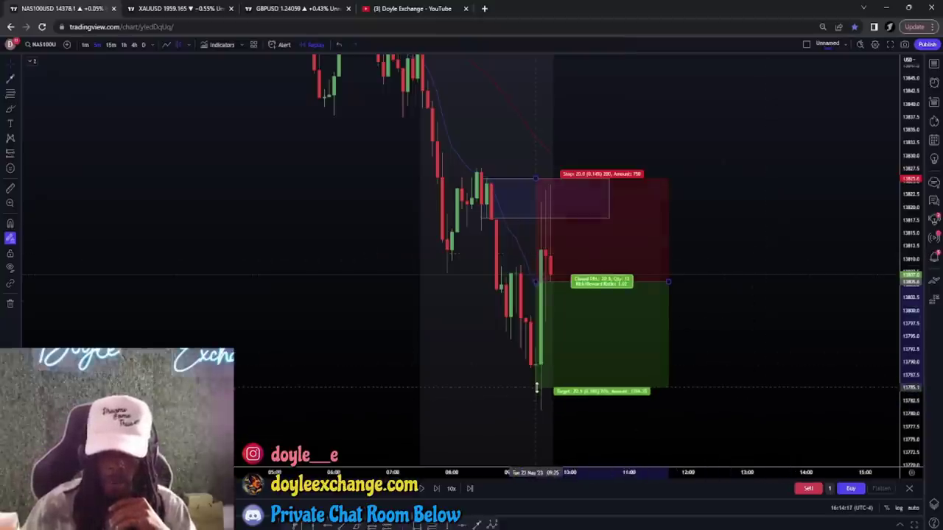
{"action": "left_click", "coordinate": [699, 332]}
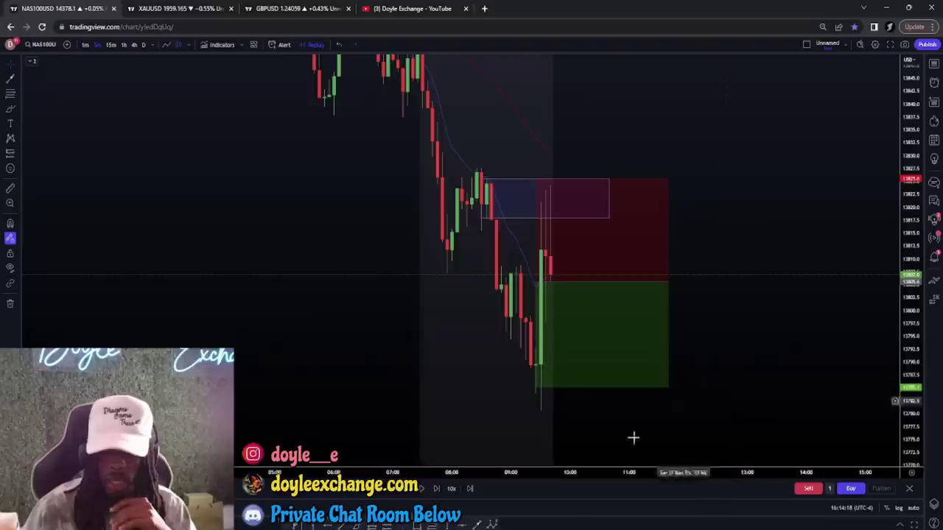
- Advance the replay one candle, then brush a short line at the zone's lower edge and an arrow pointing at the latest candles
{"action": "left_click", "coordinate": [436, 489]}
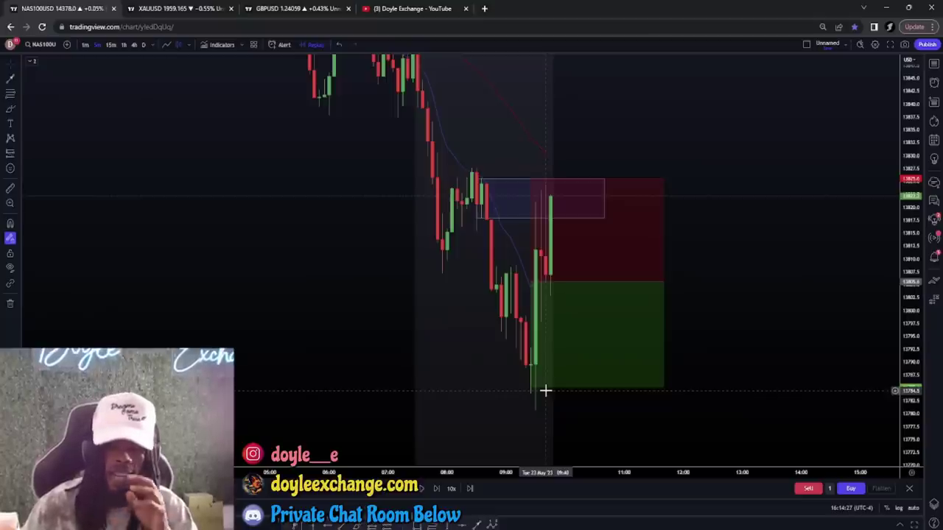
{"action": "mouse_move", "coordinate": [568, 320]}
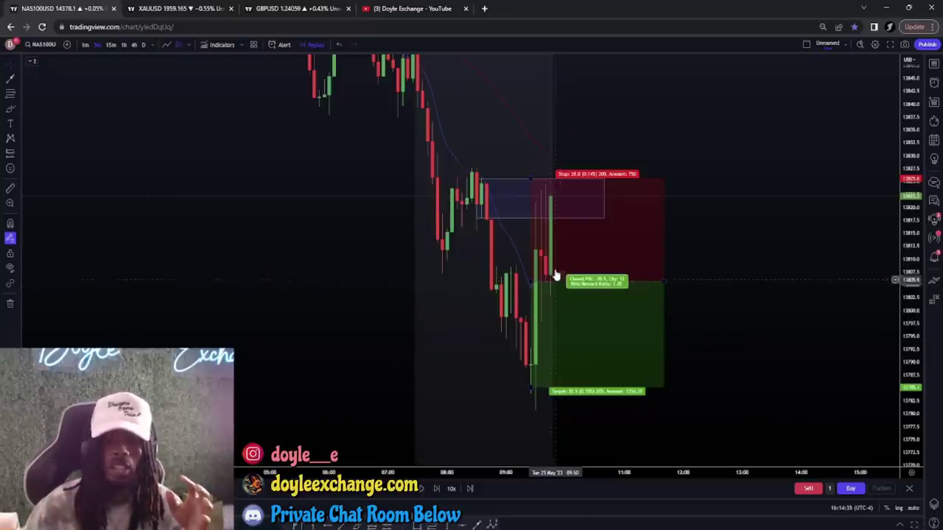
{"action": "left_click", "coordinate": [357, 525]}
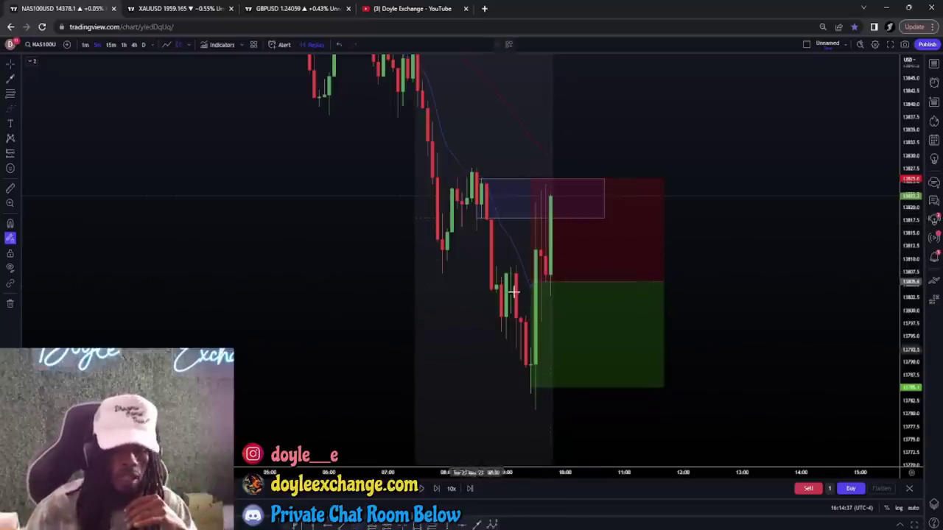
{"action": "left_click_drag", "start_coordinate": [541, 218], "coordinate": [573, 215]}
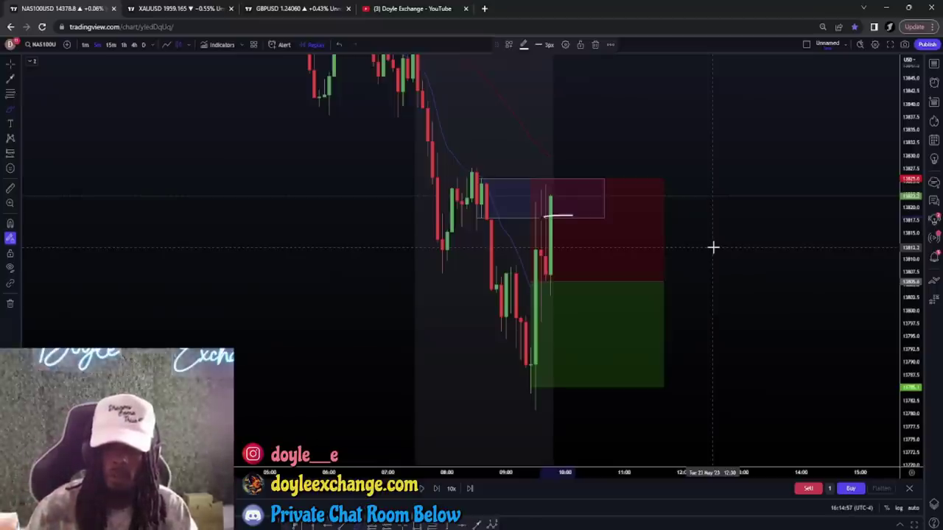
{"action": "mouse_move", "coordinate": [710, 243]}
{"action": "left_mouse_down"}
{"action": "mouse_move", "coordinate": [564, 248]}
{"action": "mouse_move", "coordinate": [587, 222]}
{"action": "mouse_move", "coordinate": [562, 243]}
{"action": "mouse_move", "coordinate": [589, 271]}
{"action": "left_mouse_up"}
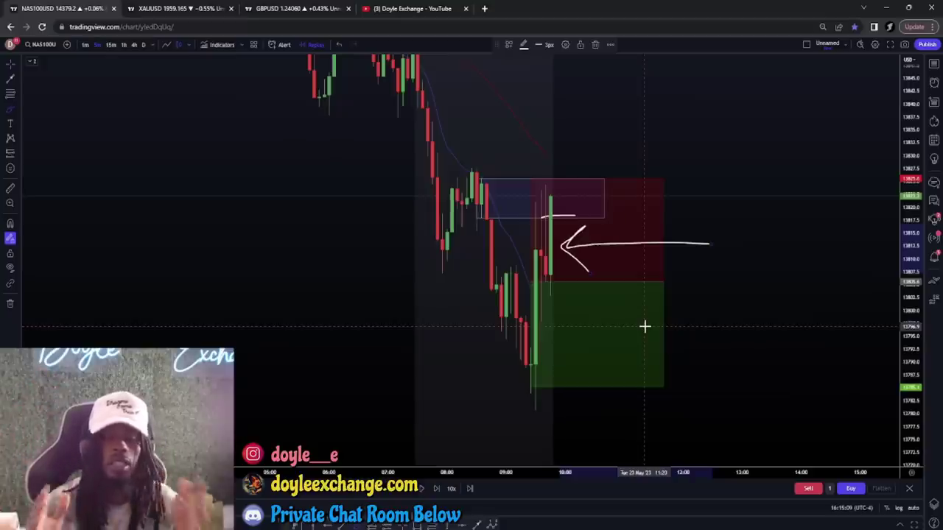
- Lower the short position's stop to 13817.7, at the bottom edge of the rectangle zone
{"action": "left_click", "coordinate": [11, 65]}
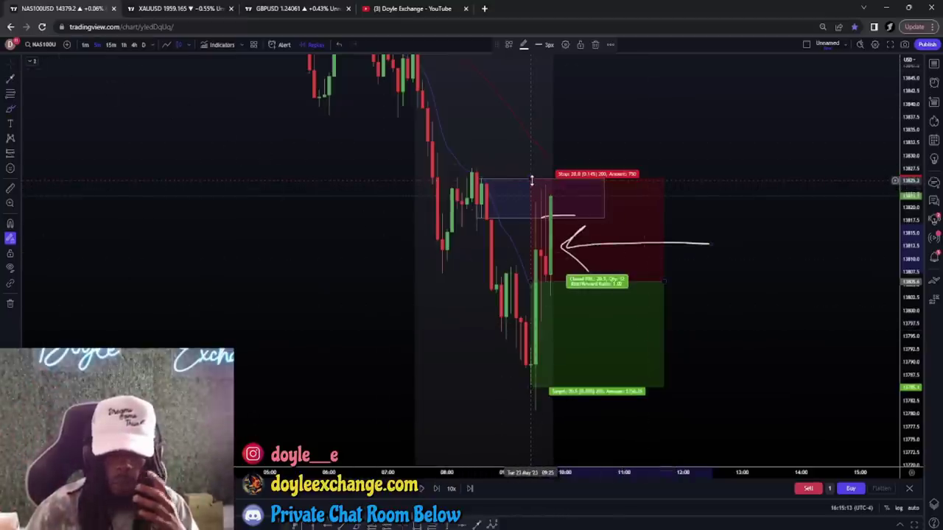
{"action": "left_click_drag", "start_coordinate": [531, 180], "coordinate": [533, 218]}
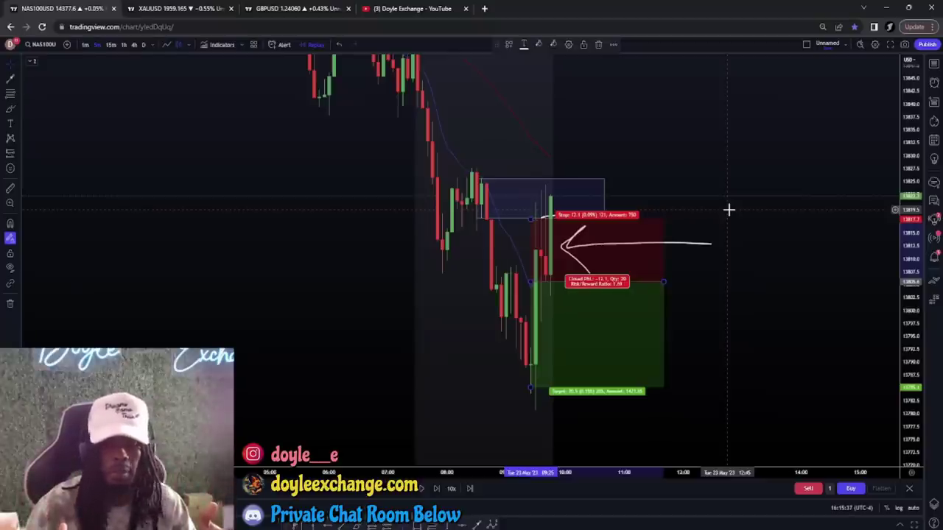
- Switch to the XAUUSD chart and advance its bar replay to the 10:35 candle
{"action": "left_click", "coordinate": [177, 9]}
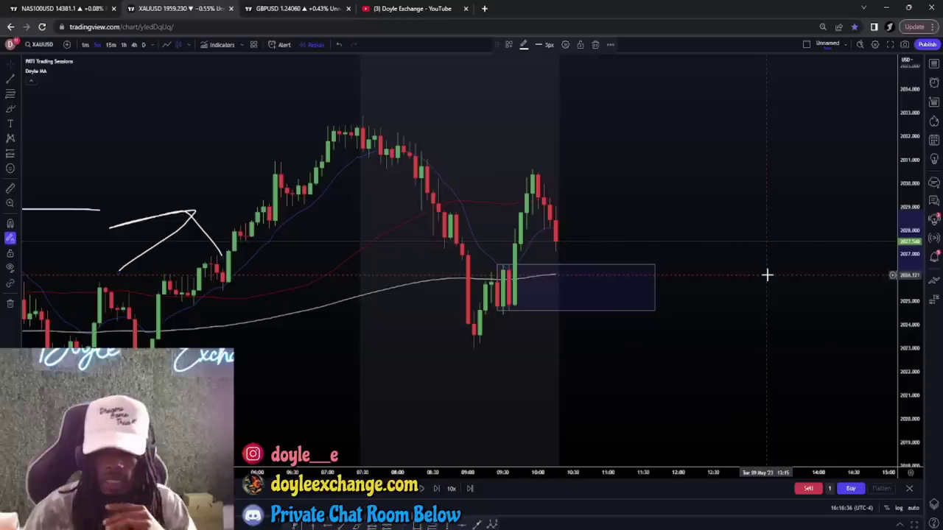
{"action": "left_click", "coordinate": [437, 490]}
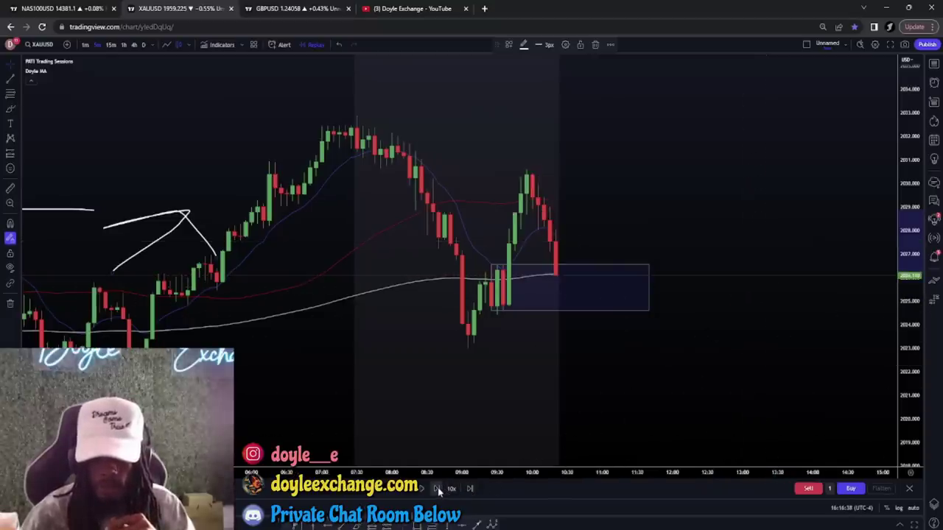
{"action": "left_click", "coordinate": [437, 490]}
{"action": "left_click", "coordinate": [437, 490]}
{"action": "left_click", "coordinate": [437, 490]}
{"action": "left_click", "coordinate": [437, 489]}
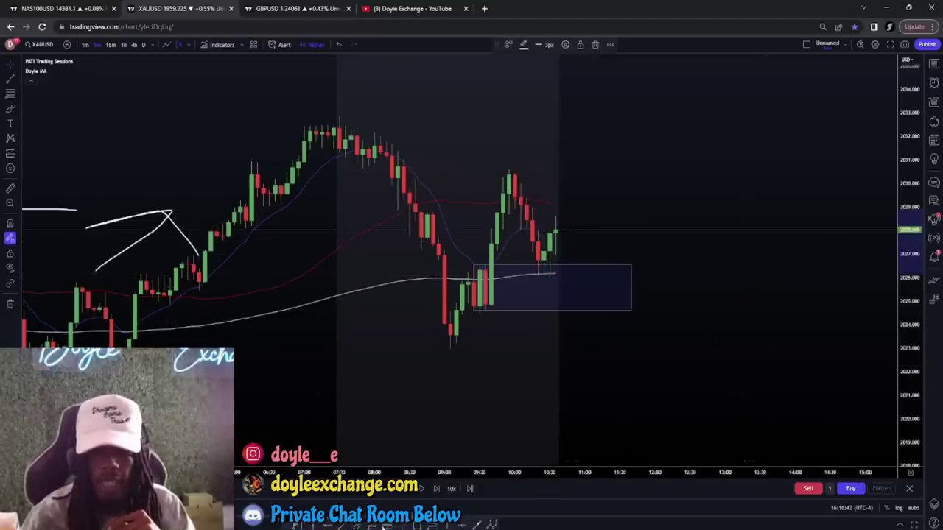
- Place a long position at 2027.946 on the 10:20 XAUUSD candle, with the stop at 2025.788 inside the rectangle zone
{"action": "left_click", "coordinate": [538, 231]}
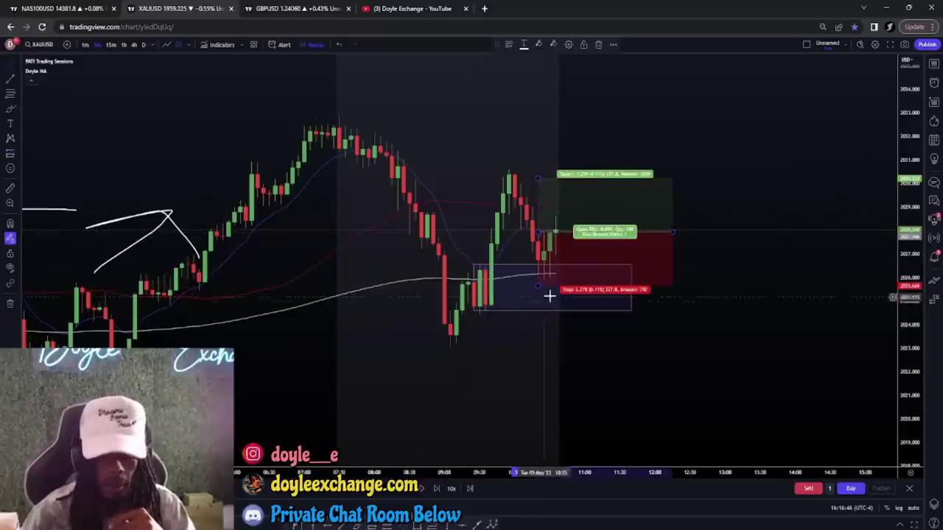
{"action": "left_click_drag", "start_coordinate": [538, 284], "coordinate": [532, 283]}
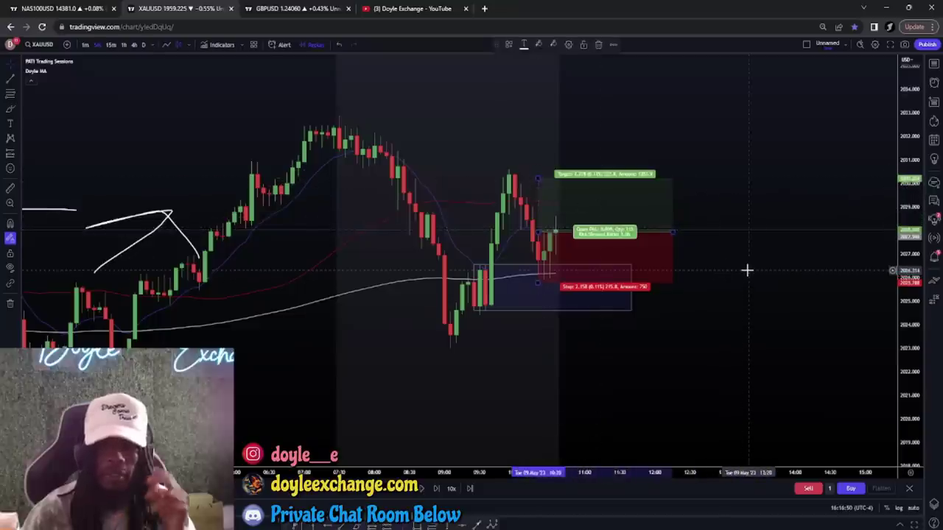
{"action": "left_click_drag", "start_coordinate": [909, 346], "coordinate": [909, 269]}
{"action": "left_click_drag", "start_coordinate": [868, 313], "coordinate": [838, 335]}
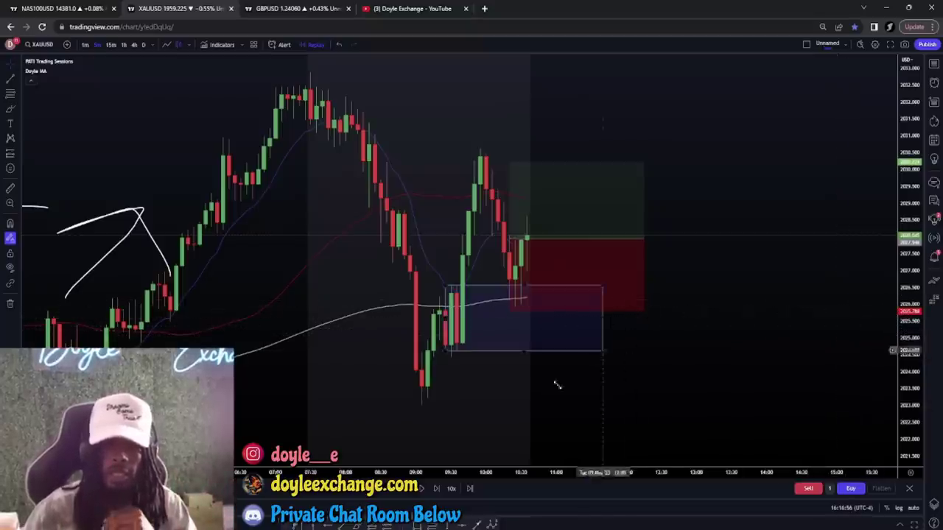
- Advance the XAUUSD replay to the 10:55 candle
{"action": "left_click", "coordinate": [439, 488]}
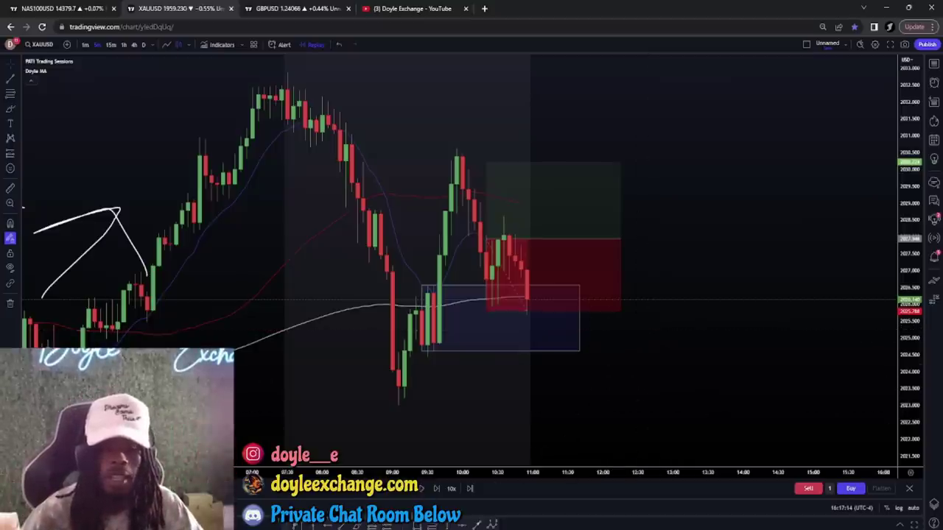
{"action": "left_click_drag", "start_coordinate": [504, 265], "coordinate": [560, 280]}
{"action": "mouse_move", "coordinate": [670, 241]}
{"action": "left_mouse_down"}
{"action": "mouse_move", "coordinate": [551, 274]}
{"action": "mouse_move", "coordinate": [605, 278]}
{"action": "left_mouse_up"}
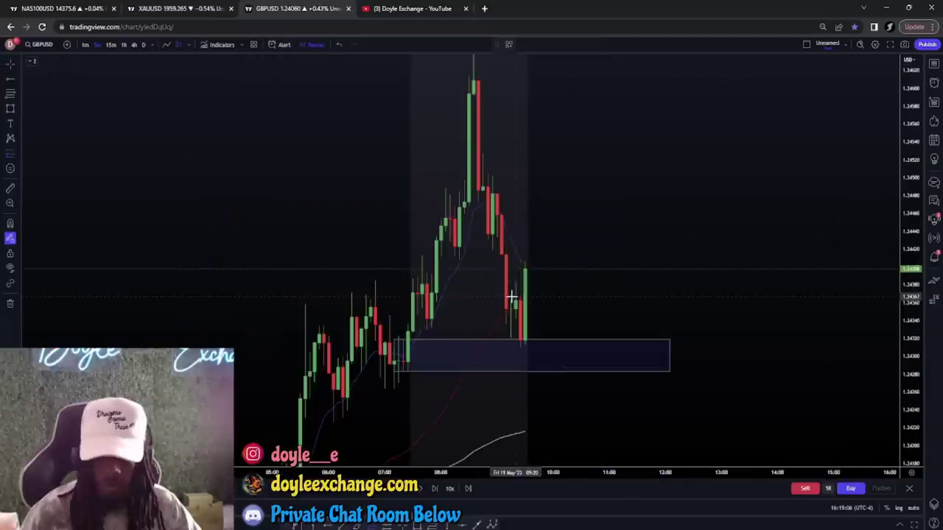
- On the GBPUSD chart, place a long position at 1.24367 on the 09:15 candle, with the stop at 1.24307 and the target at 1.24437
{"action": "left_click", "coordinate": [511, 297]}
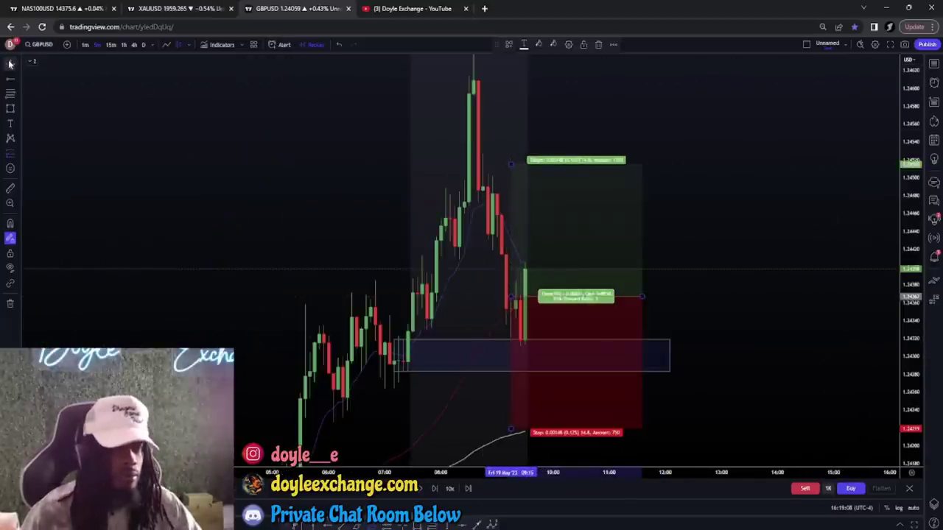
{"action": "left_click_drag", "start_coordinate": [509, 423], "coordinate": [504, 301]}
{"action": "left_click_drag", "start_coordinate": [758, 302], "coordinate": [770, 414]}
{"action": "left_click_drag", "start_coordinate": [518, 229], "coordinate": [518, 298]}
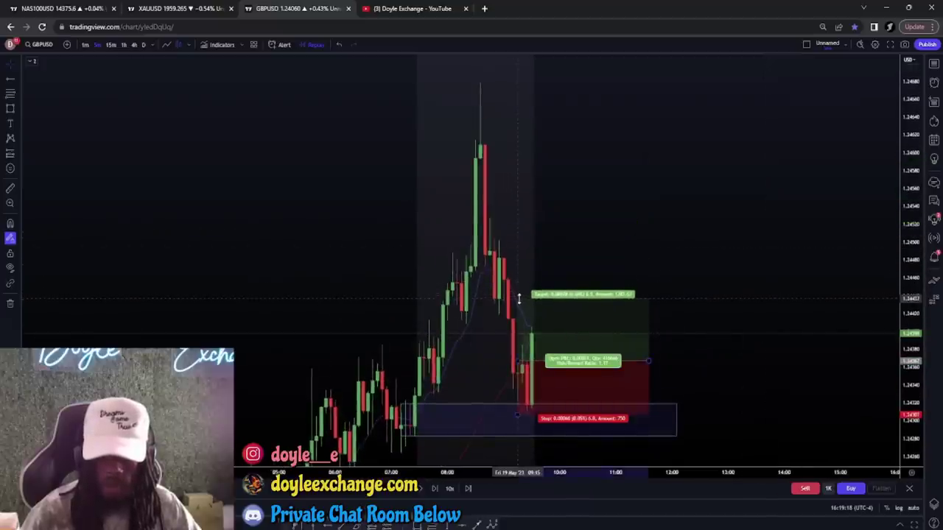
{"action": "left_click", "coordinate": [666, 326]}
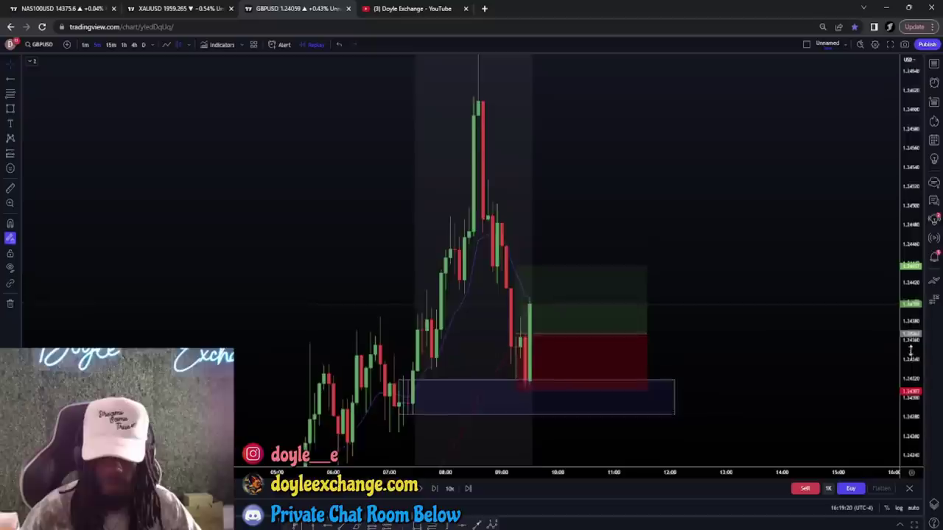
{"action": "left_click", "coordinate": [605, 296]}
{"action": "left_click_drag", "start_coordinate": [690, 217], "coordinate": [690, 238]}
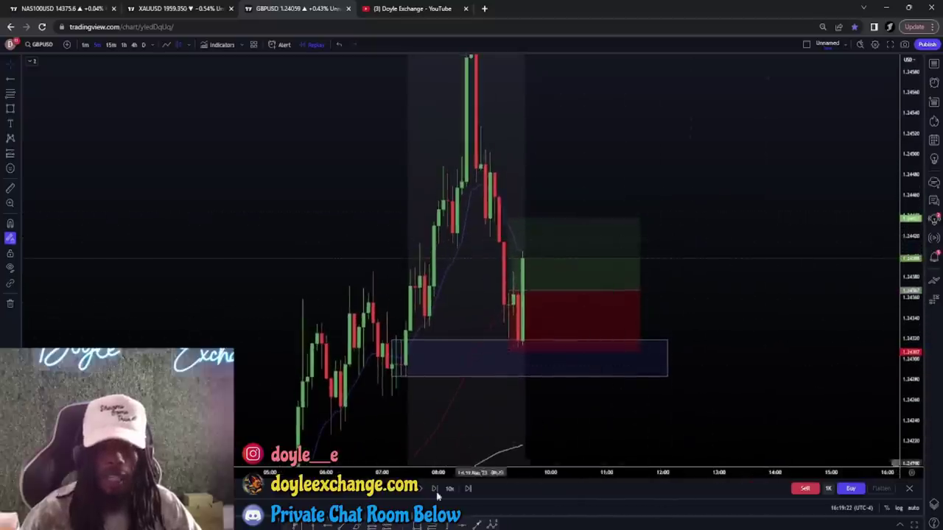
- Mark the first target level with a horizontal ray from the 09:10 candle and raise the long position's target to about 1.2459
{"action": "left_click", "coordinate": [504, 219]}
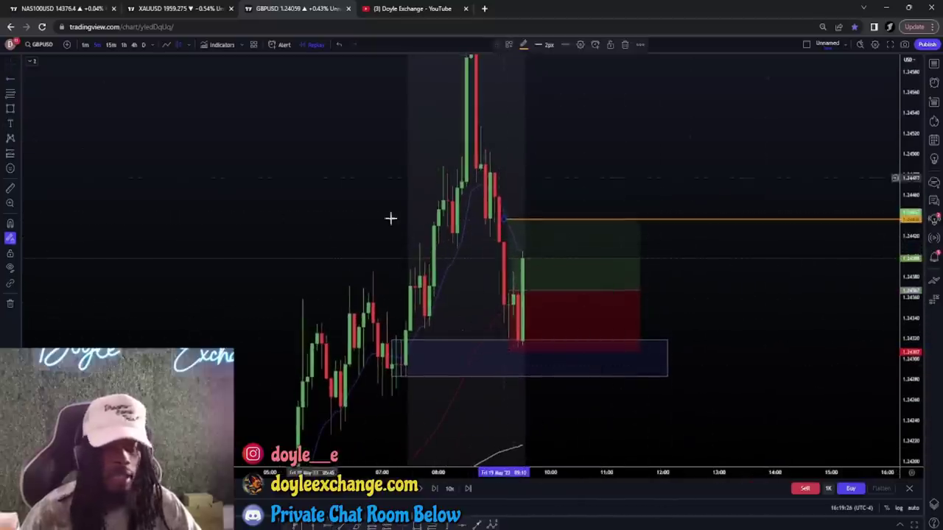
{"action": "left_click_drag", "start_coordinate": [761, 296], "coordinate": [754, 355]}
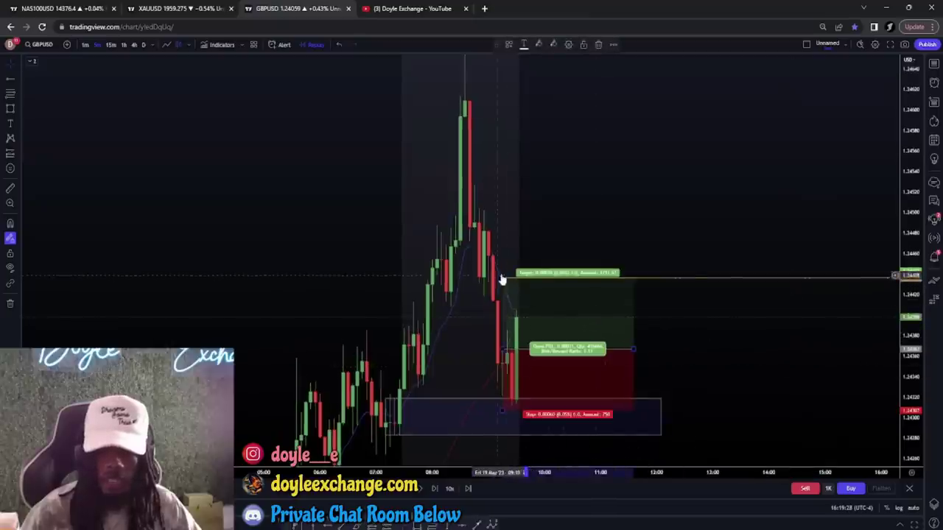
{"action": "left_click_drag", "start_coordinate": [505, 274], "coordinate": [503, 118]}
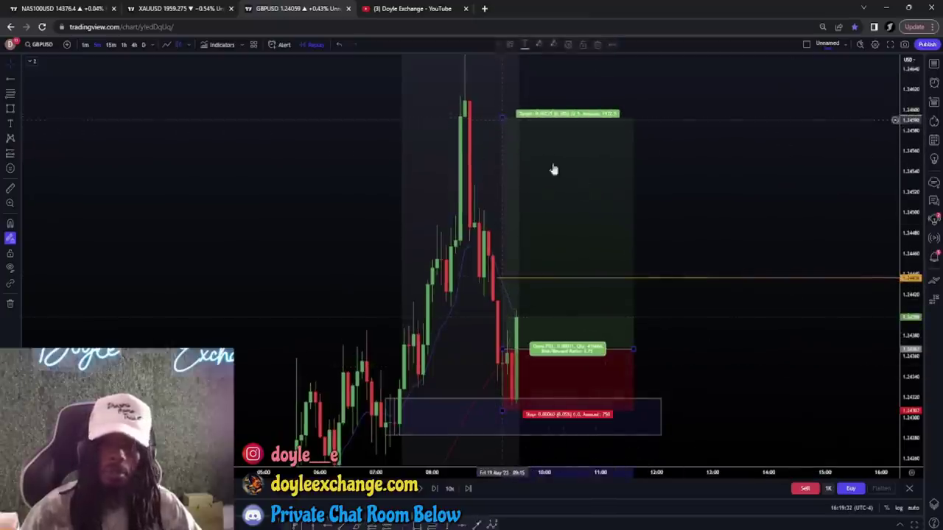
{"action": "left_click", "coordinate": [766, 173]}
{"action": "left_click_drag", "start_coordinate": [910, 168], "coordinate": [910, 224]}
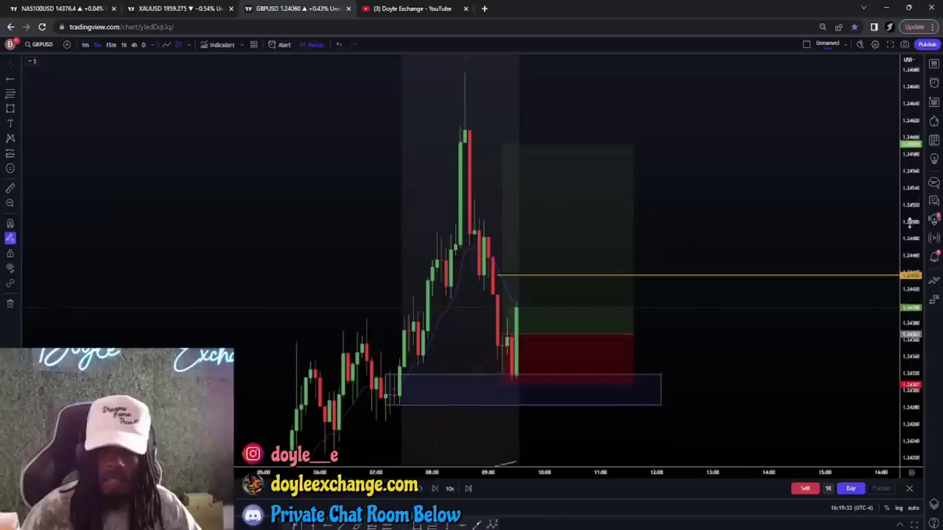
- Advance the GBPUSD replay three candles to 09:45
{"action": "left_click", "coordinate": [434, 489]}
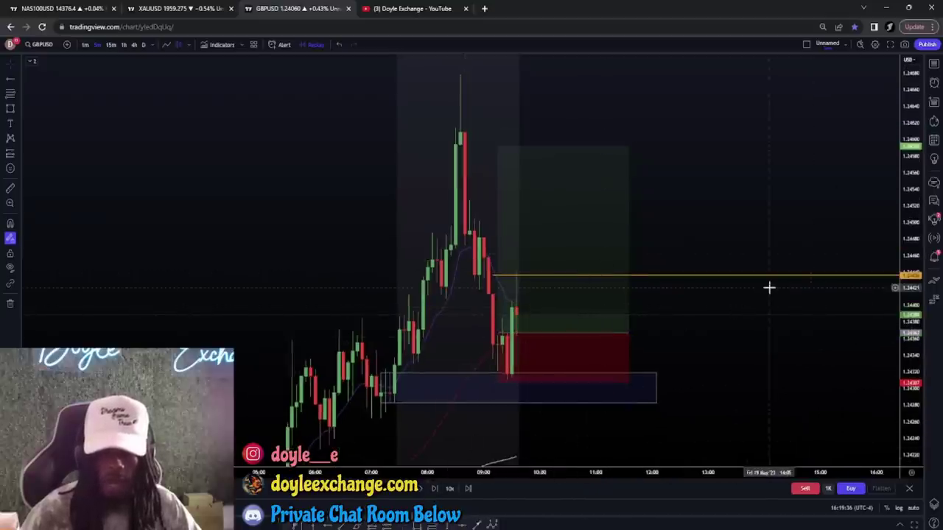
{"action": "left_click_drag", "start_coordinate": [910, 289], "coordinate": [900, 259]}
{"action": "left_click_drag", "start_coordinate": [791, 375], "coordinate": [795, 348]}
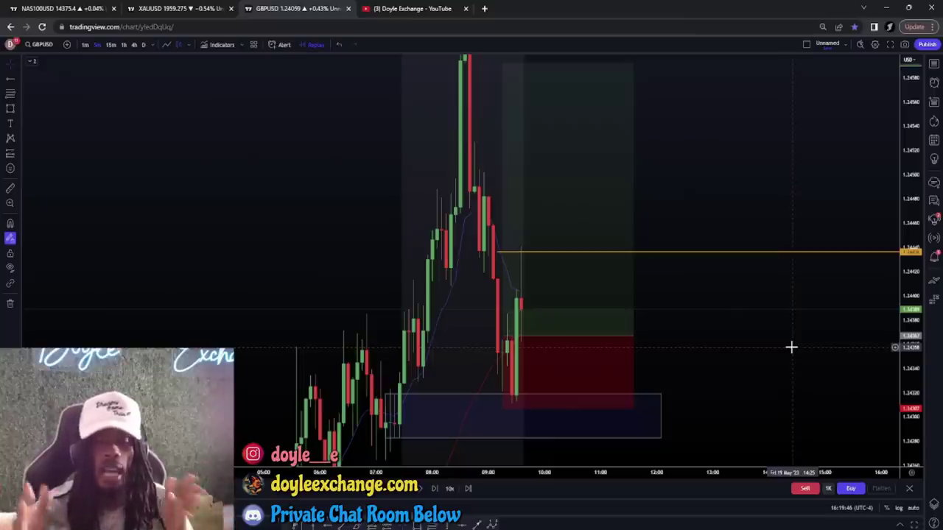
{"action": "left_click", "coordinate": [433, 490]}
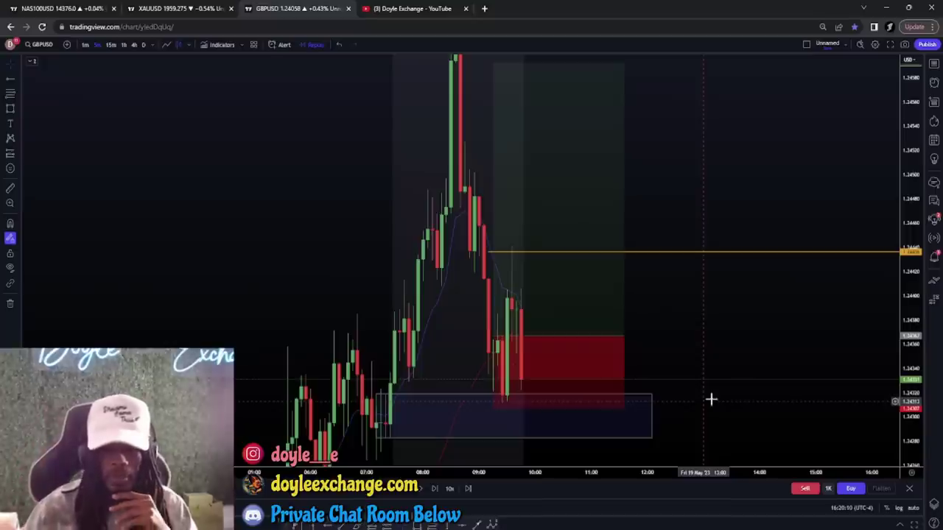
- Brush three short strokes beside the 09:45 candle, just above the rectangle zone
{"action": "left_click_drag", "start_coordinate": [907, 409], "coordinate": [907, 378]}
{"action": "left_click_drag", "start_coordinate": [802, 372], "coordinate": [798, 284]}
{"action": "left_click", "coordinate": [354, 525]}
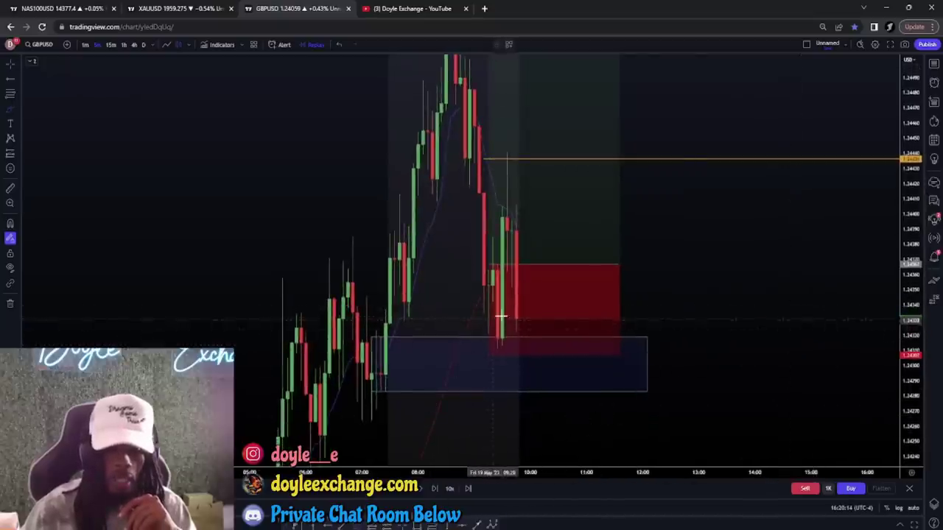
{"action": "mouse_move", "coordinate": [507, 310]}
{"action": "left_mouse_down"}
{"action": "mouse_move", "coordinate": [548, 301]}
{"action": "mouse_move", "coordinate": [542, 313]}
{"action": "left_mouse_up"}
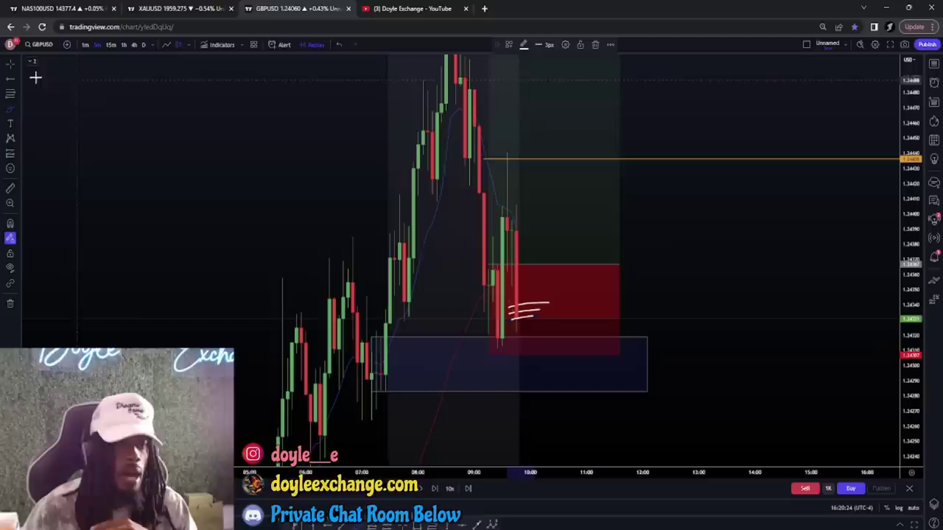
- Examine the price swings before the rectangle zone, then the latest candles around the long position's stop
{"action": "scroll", "coordinate": [842, 343], "scroll_direction": "down", "scroll_amount": 6}
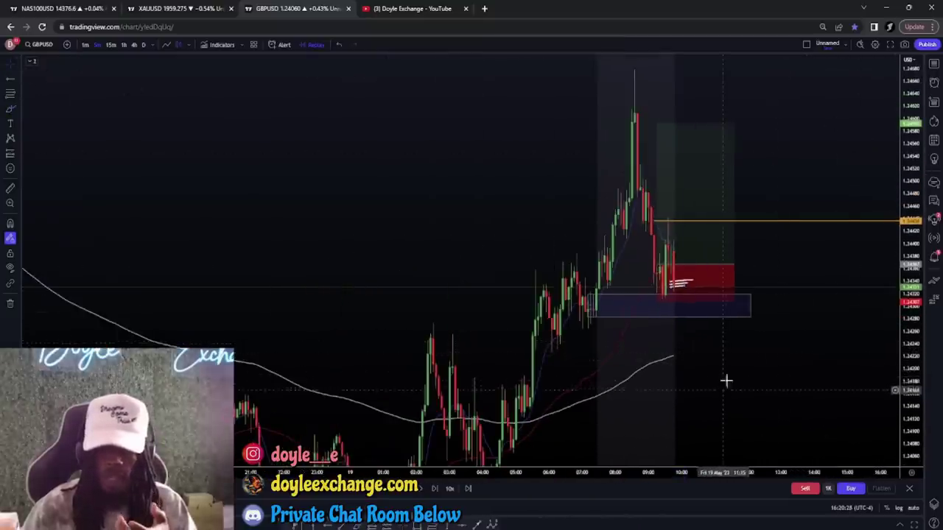
{"action": "left_click_drag", "start_coordinate": [724, 381], "coordinate": [797, 225]}
{"action": "left_click_drag", "start_coordinate": [668, 336], "coordinate": [633, 364]}
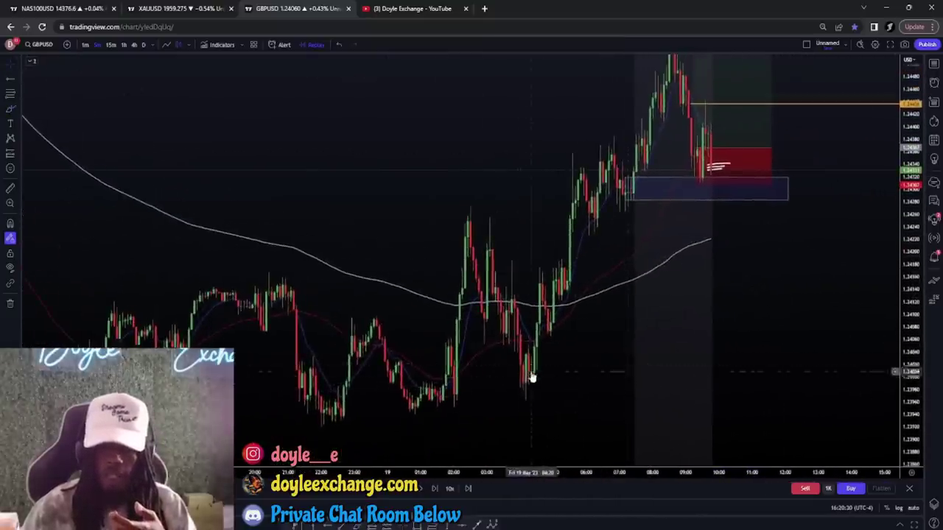
{"action": "left_click_drag", "start_coordinate": [678, 291], "coordinate": [630, 351]}
{"action": "left_click_drag", "start_coordinate": [815, 284], "coordinate": [776, 343]}
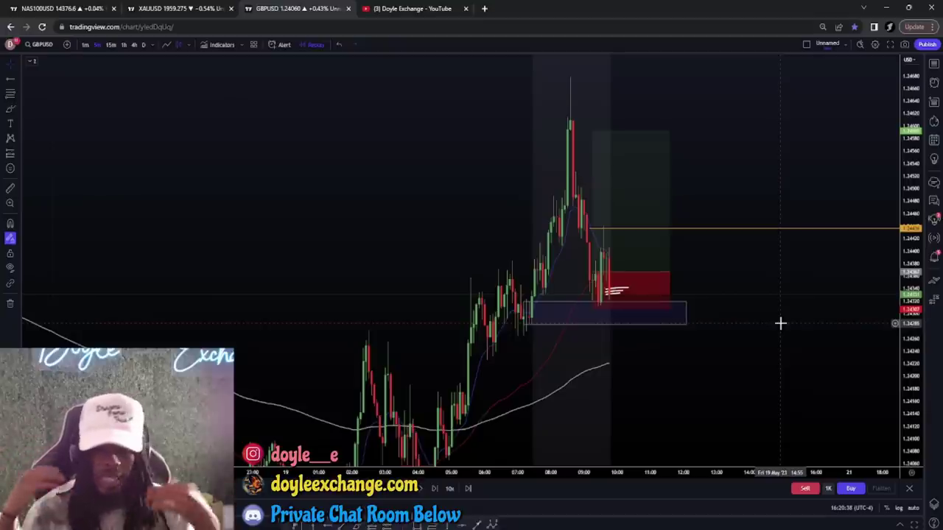
{"action": "scroll", "coordinate": [785, 325], "scroll_direction": "up", "scroll_amount": 4}
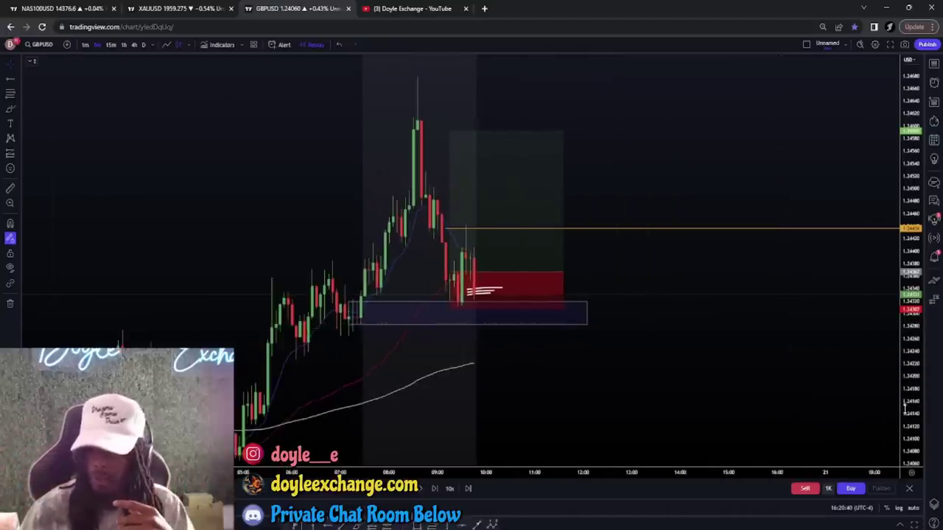
{"action": "left_click_drag", "start_coordinate": [910, 385], "coordinate": [910, 307]}
{"action": "scroll", "coordinate": [818, 309], "scroll_direction": "up", "scroll_amount": 5}
{"action": "scroll", "coordinate": [355, 299], "scroll_direction": "left", "scroll_amount": 3}
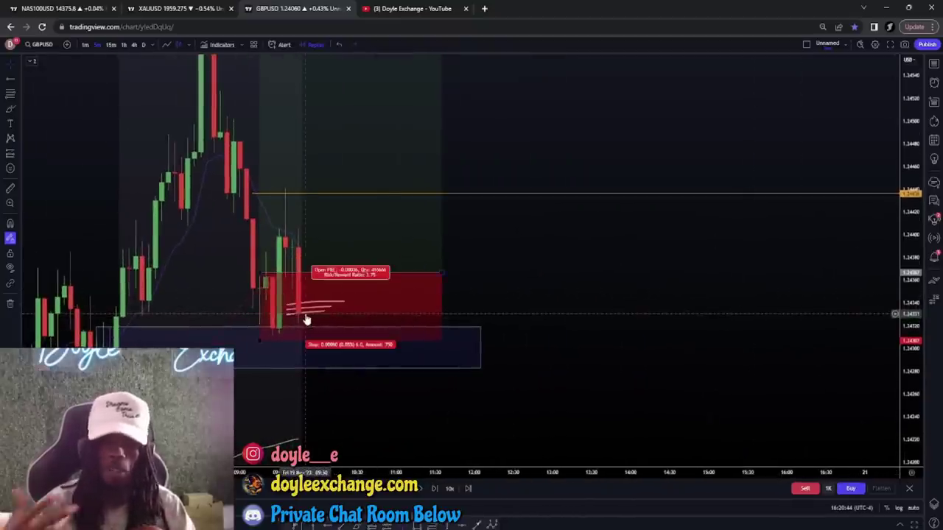
- Advance the GBPUSD replay to the 10:05 candle and delete the two upper brush strokes
{"action": "scroll", "coordinate": [631, 368], "scroll_direction": "left", "scroll_amount": 4}
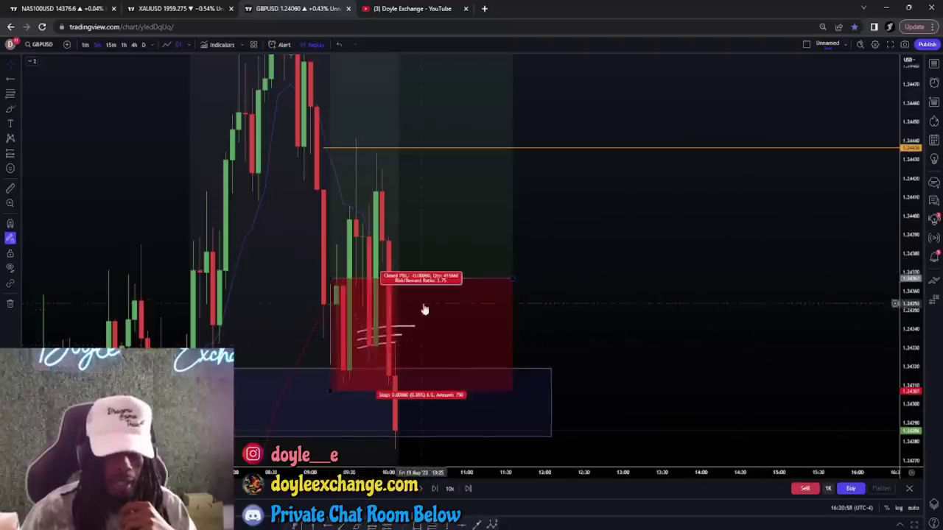
{"action": "left_click", "coordinate": [408, 326]}
{"action": "left_click", "coordinate": [595, 45]}
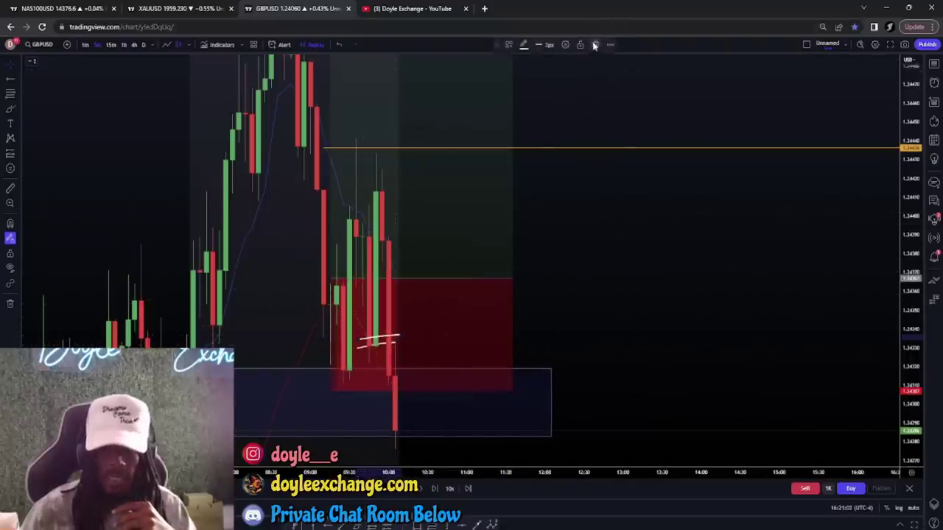
{"action": "left_click", "coordinate": [383, 350]}
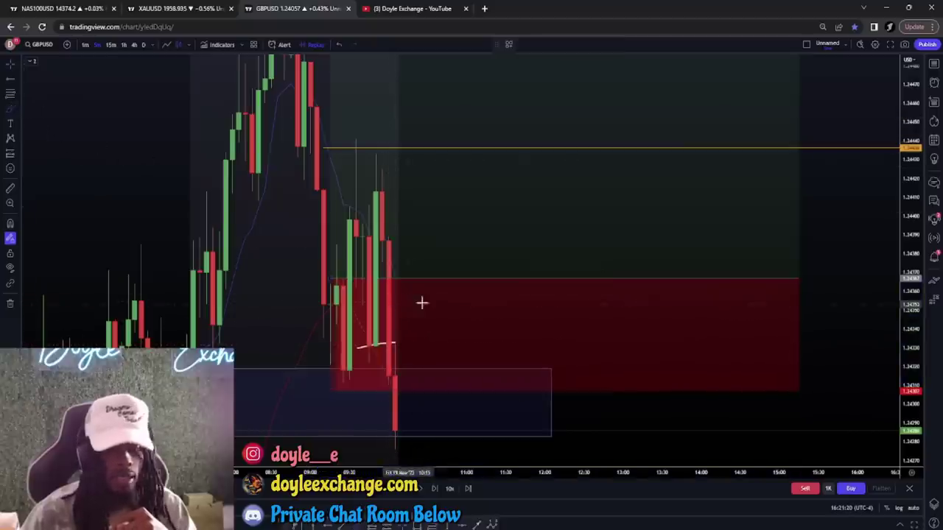
- Brush two short strokes across the 10:00 candle, just below the long position's entry
{"action": "left_click_drag", "start_coordinate": [383, 301], "coordinate": [451, 298]}
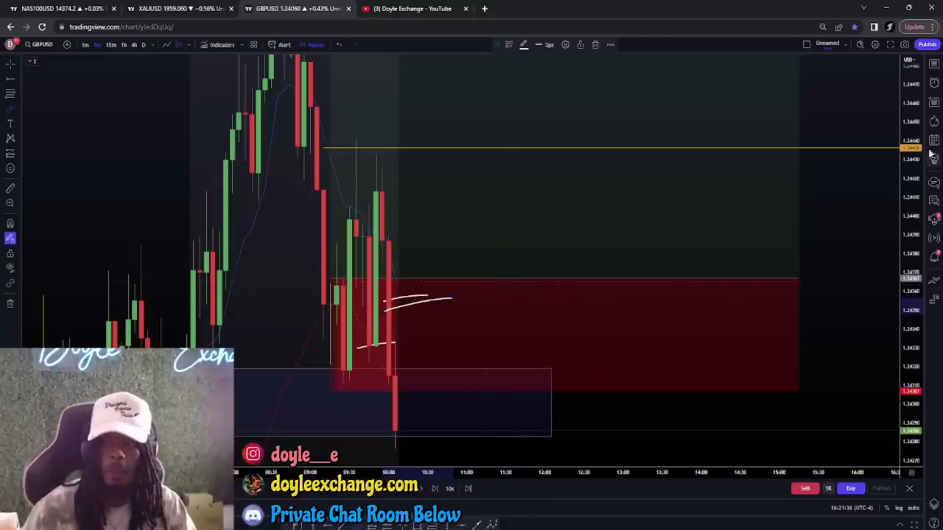
{"action": "left_click_drag", "start_coordinate": [915, 128], "coordinate": [916, 260]}
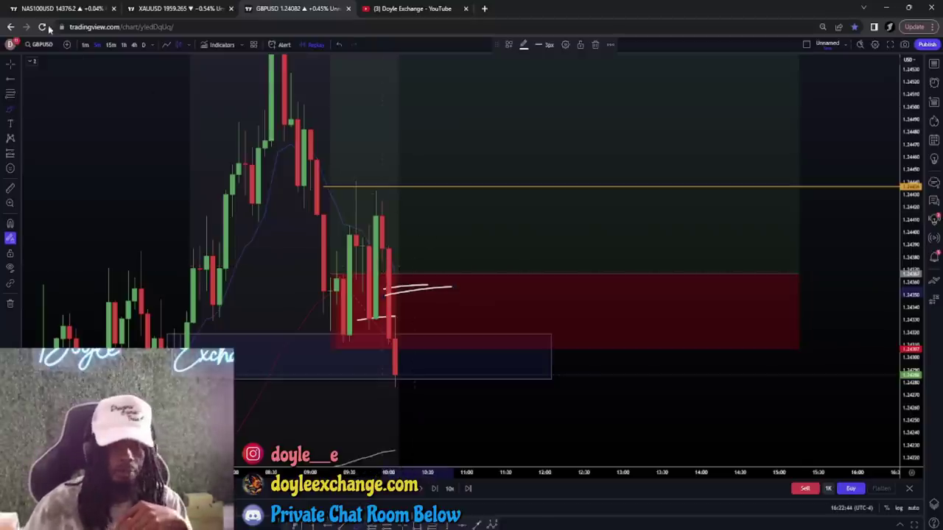
- Brush a path tracing the price swings from the 02:00 low, continuing into a projected drop to about 1.2390 and a rebound
{"action": "scroll", "coordinate": [766, 233], "scroll_direction": "down", "scroll_amount": 5}
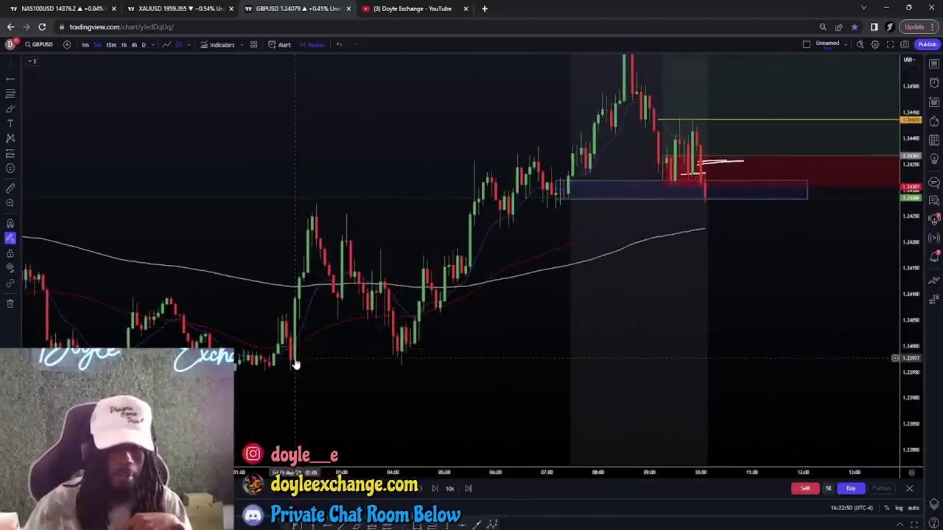
{"action": "left_click_drag", "start_coordinate": [510, 342], "coordinate": [471, 358]}
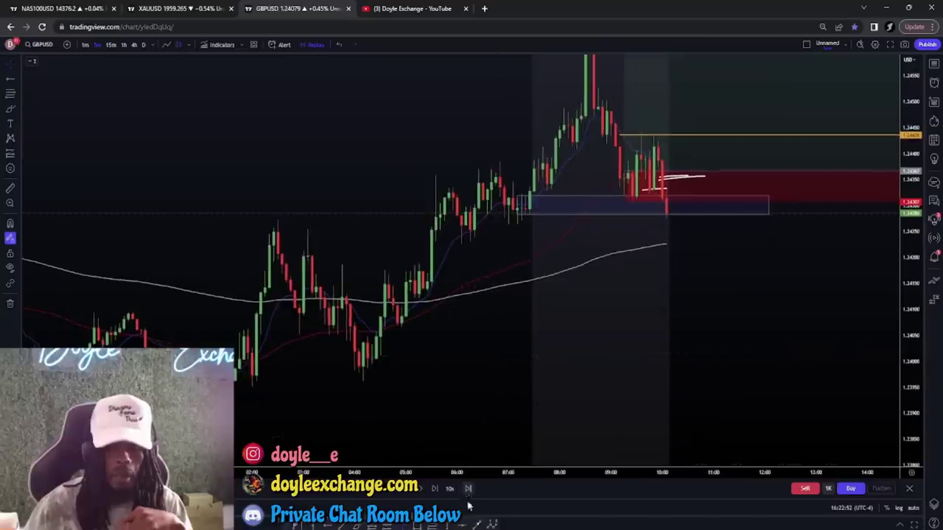
{"action": "left_click", "coordinate": [357, 525]}
{"action": "mouse_move", "coordinate": [250, 380]}
{"action": "left_mouse_down"}
{"action": "mouse_move", "coordinate": [274, 243]}
{"action": "mouse_move", "coordinate": [353, 372]}
{"action": "mouse_move", "coordinate": [545, 143]}
{"action": "mouse_move", "coordinate": [602, 116]}
{"action": "mouse_move", "coordinate": [709, 403]}
{"action": "mouse_move", "coordinate": [808, 185]}
{"action": "left_mouse_up"}
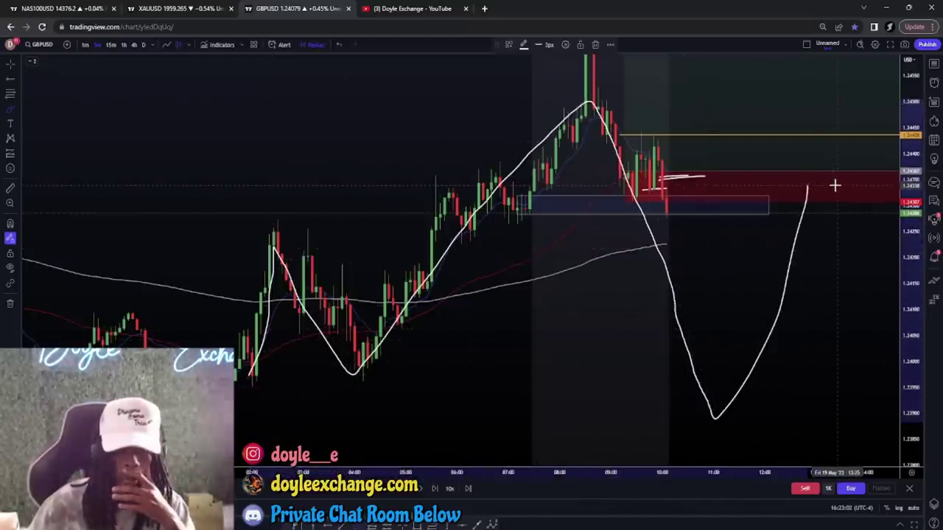
- Brush two horizontal lines below the early swing lows, then undo both
{"action": "left_click_drag", "start_coordinate": [229, 399], "coordinate": [391, 399]}
{"action": "left_click_drag", "start_coordinate": [234, 418], "coordinate": [391, 418]}
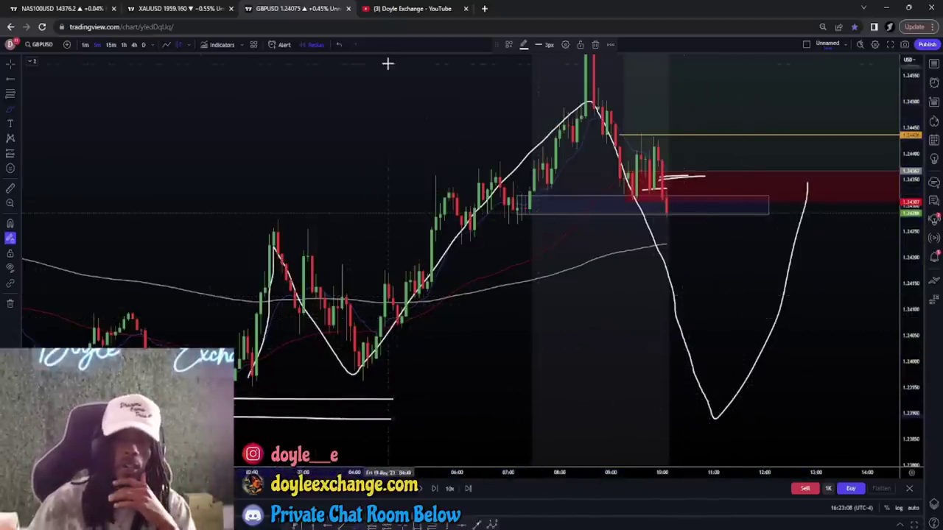
{"action": "left_click", "coordinate": [339, 46]}
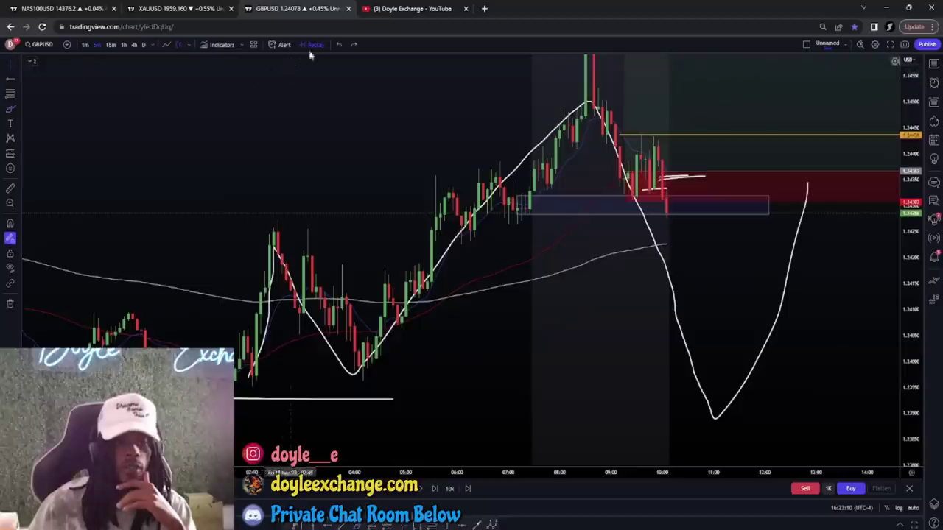
{"action": "left_click", "coordinate": [339, 45]}
- Delete the brushed swing path from the GBPUSD chart
{"action": "left_click_drag", "start_coordinate": [276, 175], "coordinate": [173, 243]}
{"action": "left_click", "coordinate": [430, 215]}
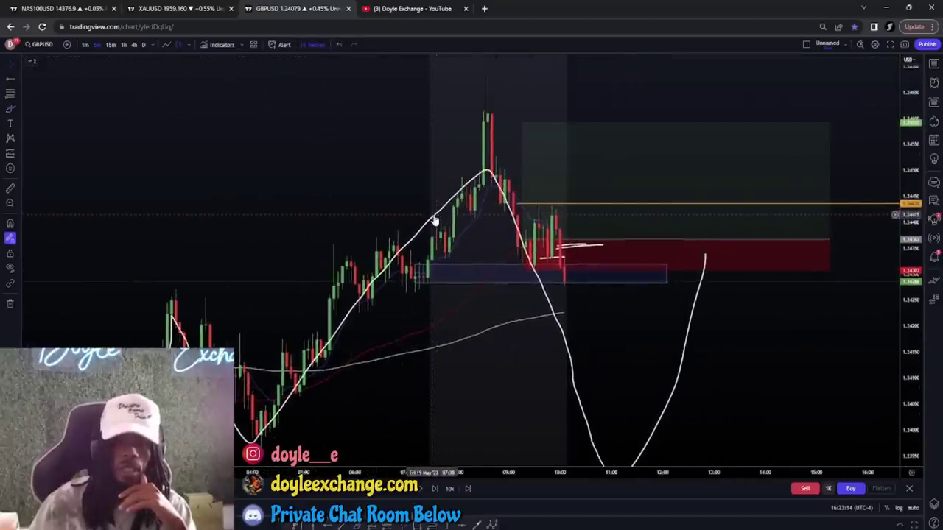
{"action": "left_click", "coordinate": [595, 45]}
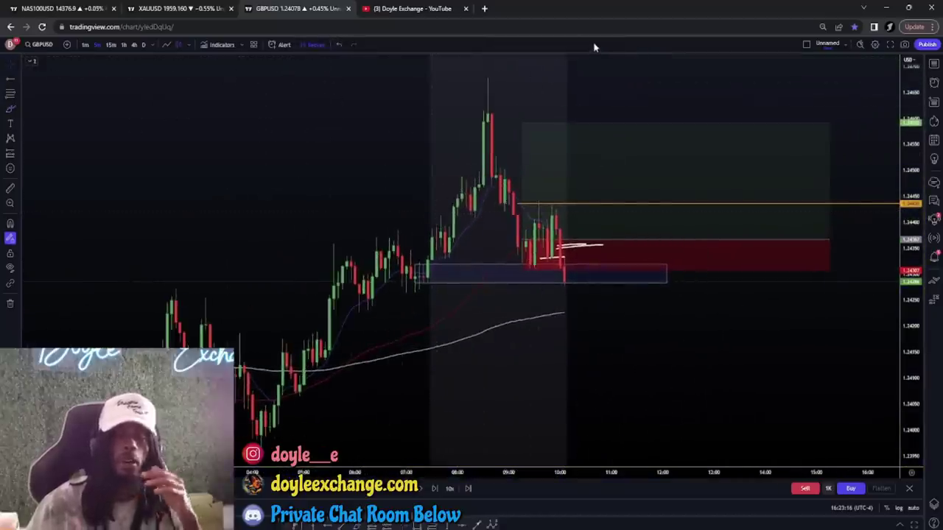